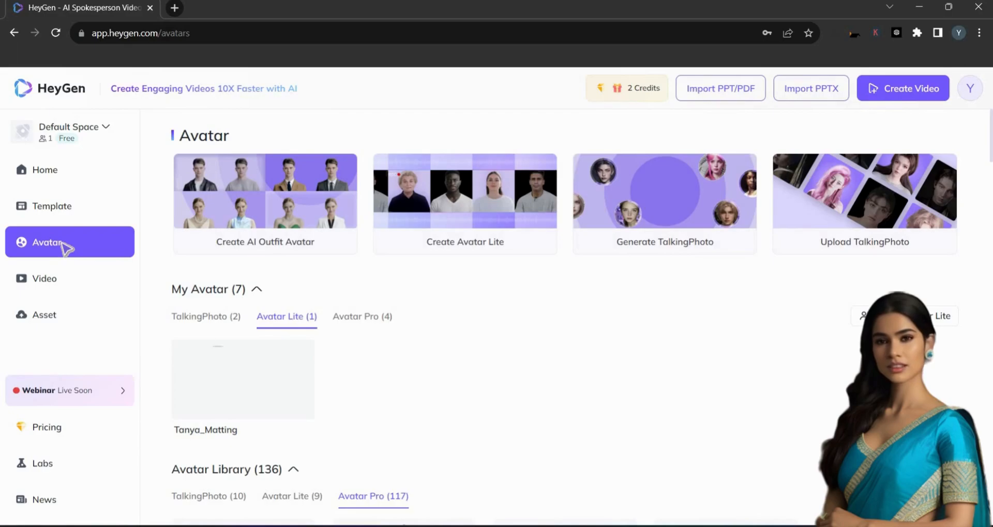
# - Browse the Avatar Library and start a new video with the Vera in Suit avatar
pyautogui.scroll(-8, 351, 476)
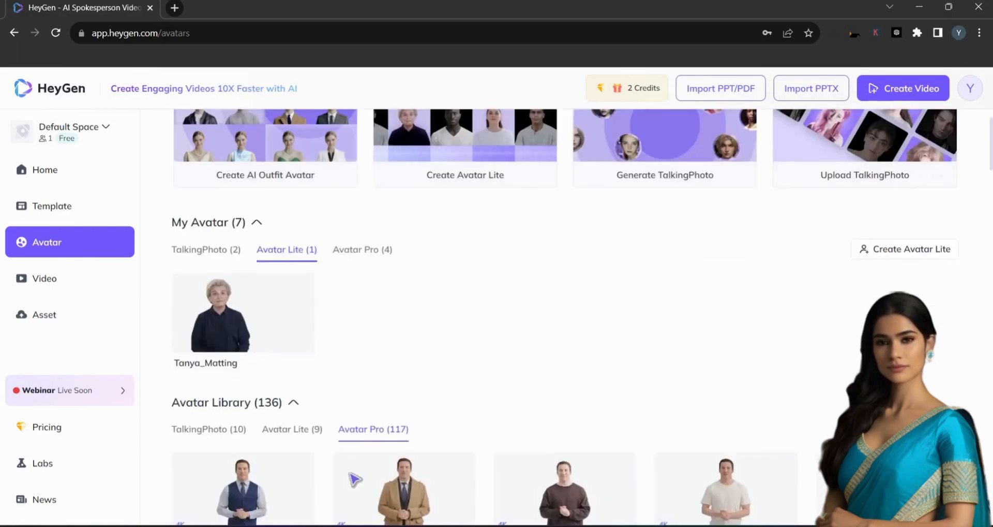
pyautogui.scroll(-13, 481, 426)
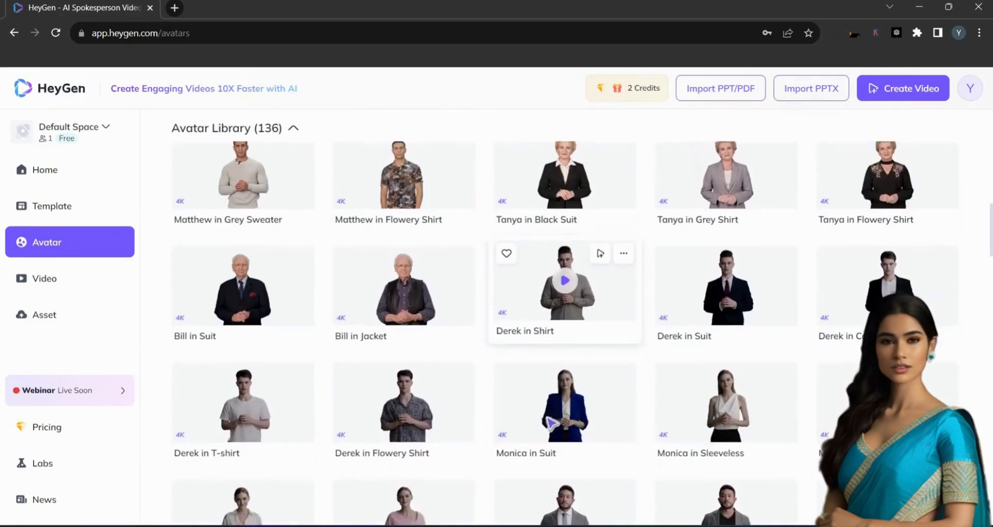
pyautogui.scroll(-20, 546, 415)
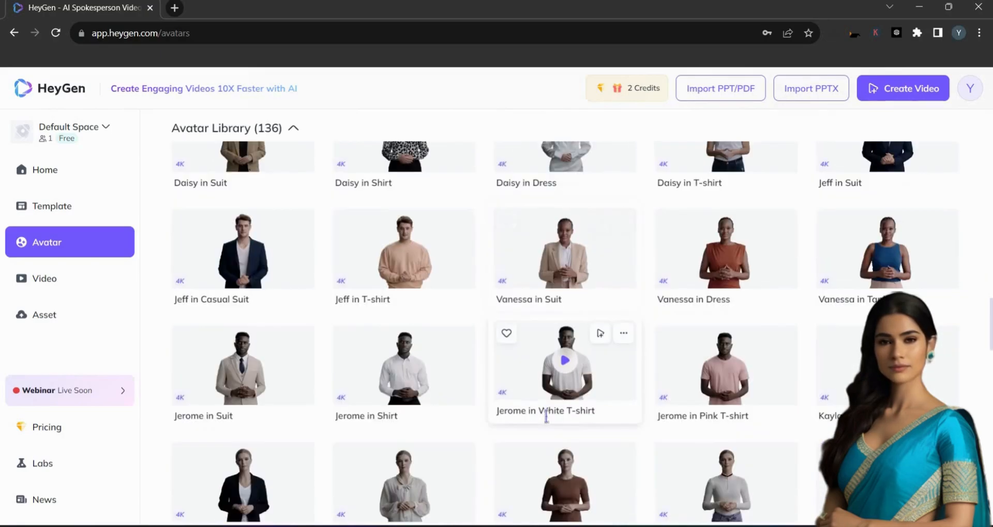
pyautogui.scroll(-15, 550, 424)
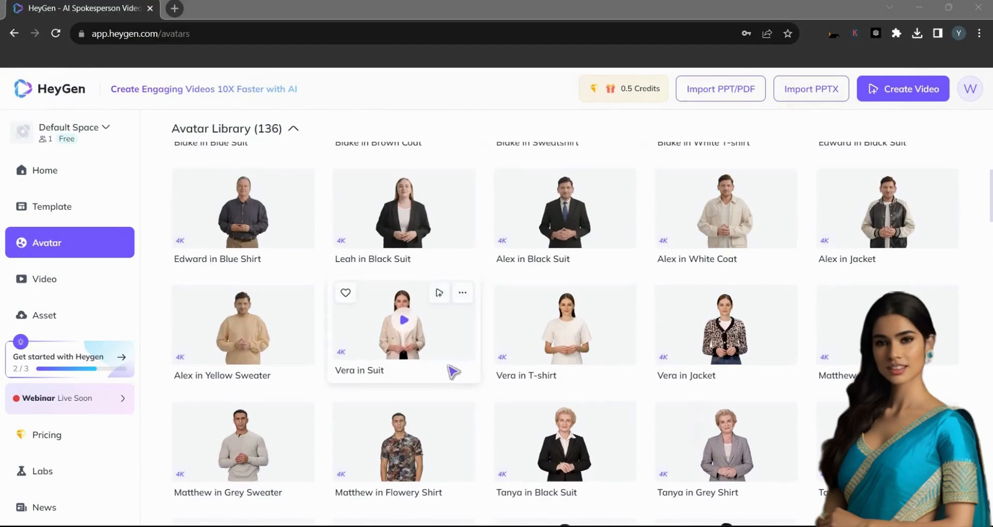
pyautogui.scroll(-1, 421, 293)
pyautogui.click(421, 293)
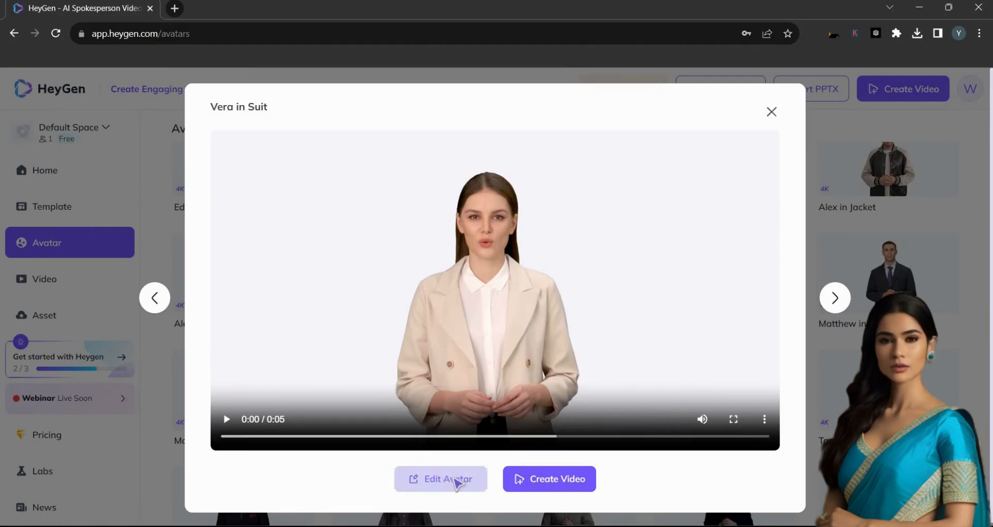
pyautogui.click(548, 481)
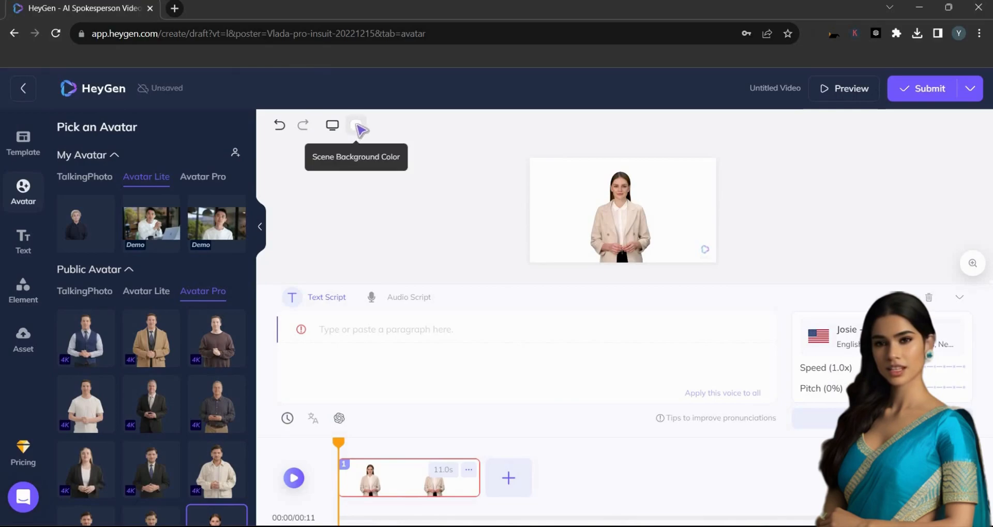
# - Set the scene background behind the avatar to bright green, #2FFF0C
pyautogui.click(361, 130)
pyautogui.click(340, 231)
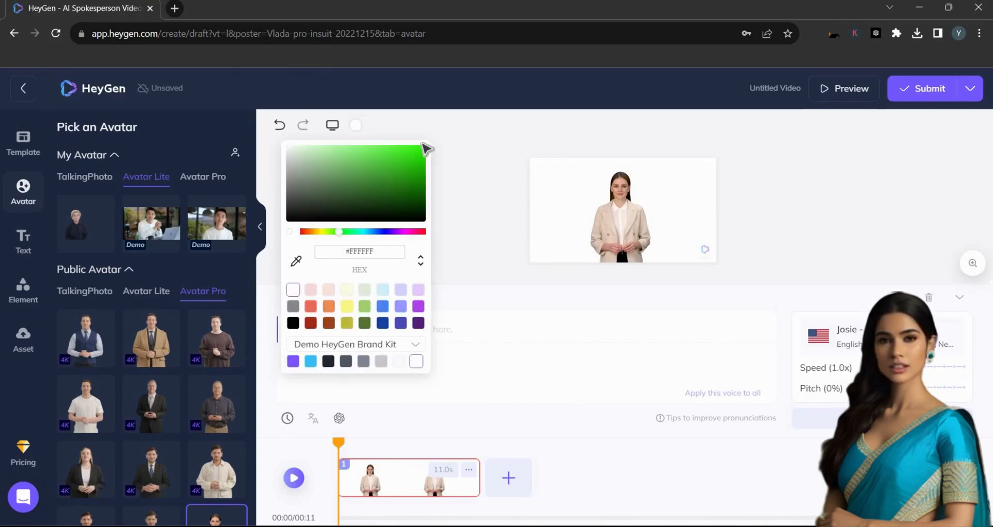
pyautogui.click(420, 149)
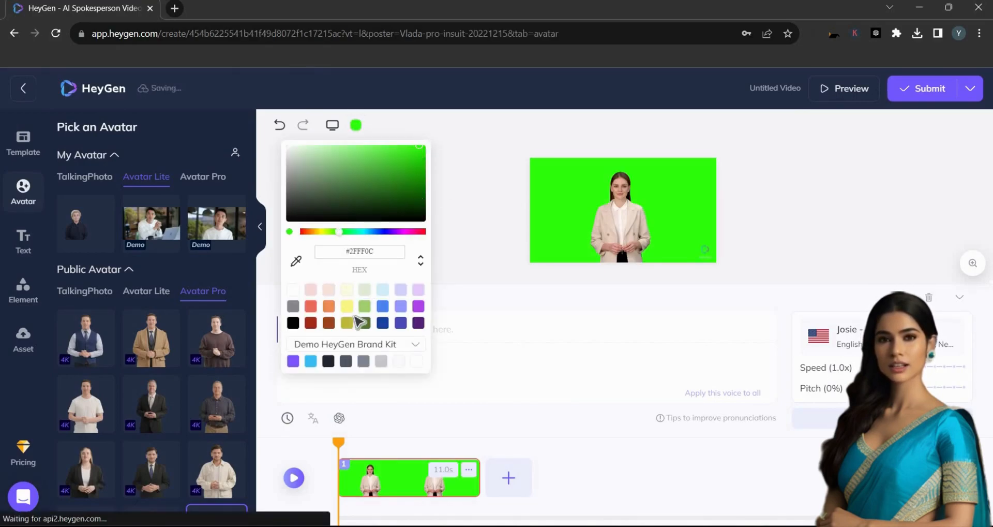
pyautogui.click(447, 198)
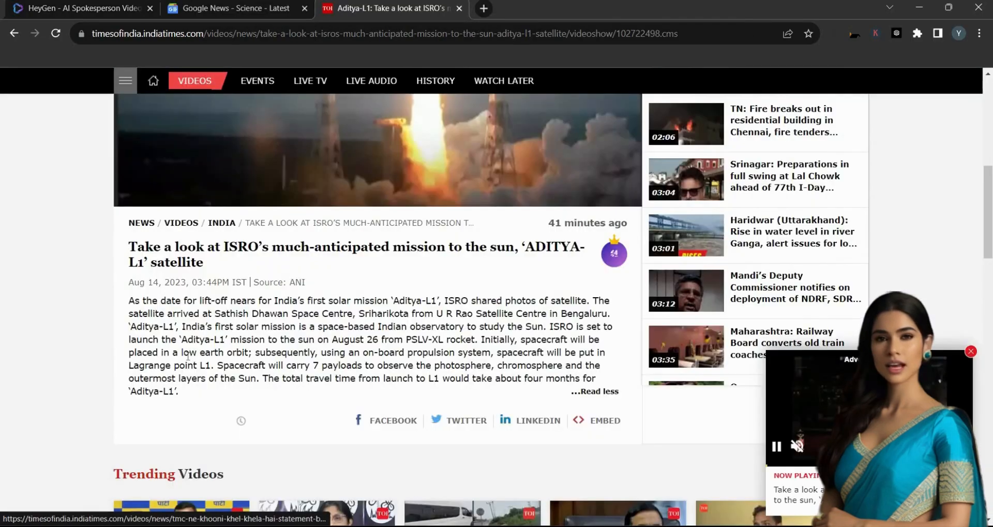
# - Copy the Times of India headline and article on ISRO's ADITYA-L1 mission and paste them as the avatar's text script
pyautogui.moveTo(128, 247); pyautogui.dragTo(597, 378)
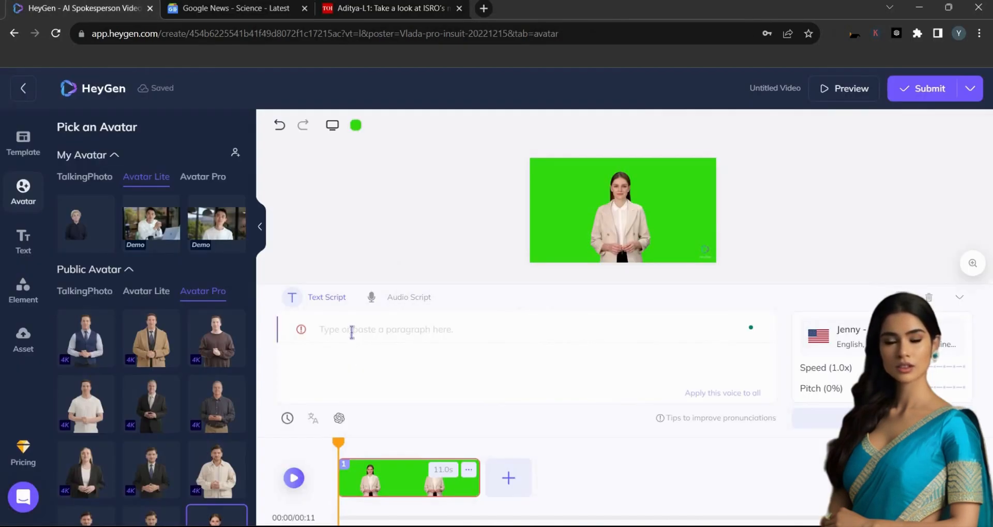
pyautogui.write('Bengaluru. ‘Aditya-L1’, India’s first solar mission is a space-based Indian observatory to study the Sun. ISRO is set to launch the ‘Aditya-L1’ mission to the sun on August 26 from PSLV-XL rocket. Initially, spacecraft will be placed in a low earth orbit; subsequently, using an on-board propulsion system, spacecraft will be put in Lagrange point L1. Spacecraft will carry 7 payloads to observe the photosphere, chromosphere and the outermost layers of the Sun. The total travel time from launch to L1 would take about four months for ‘Aditya-L1’.')
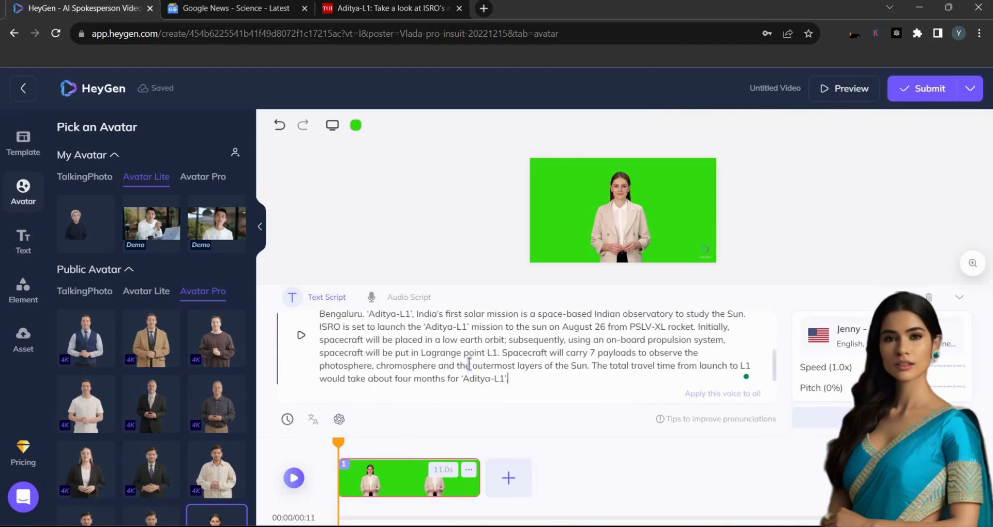
pyautogui.scroll(5, 457, 365)
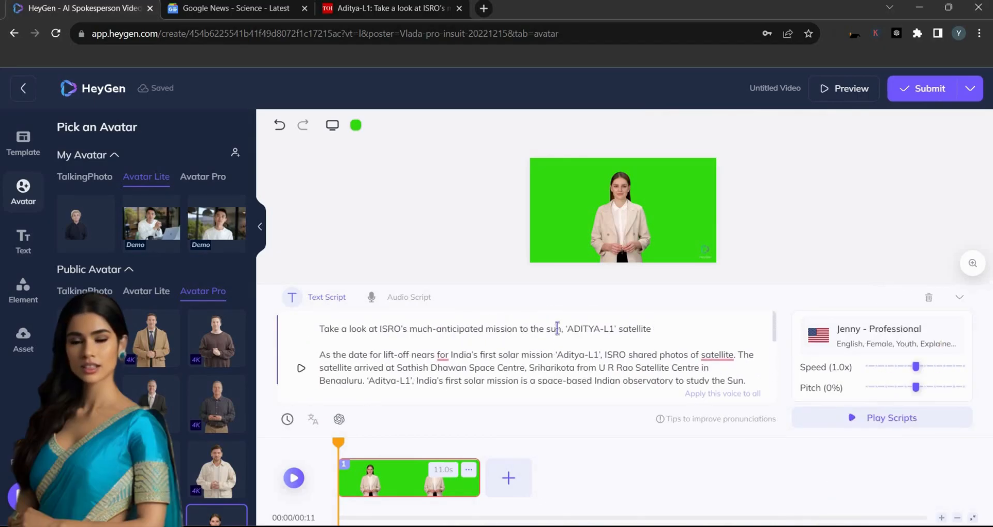
pyautogui.click(406, 296)
pyautogui.click(317, 296)
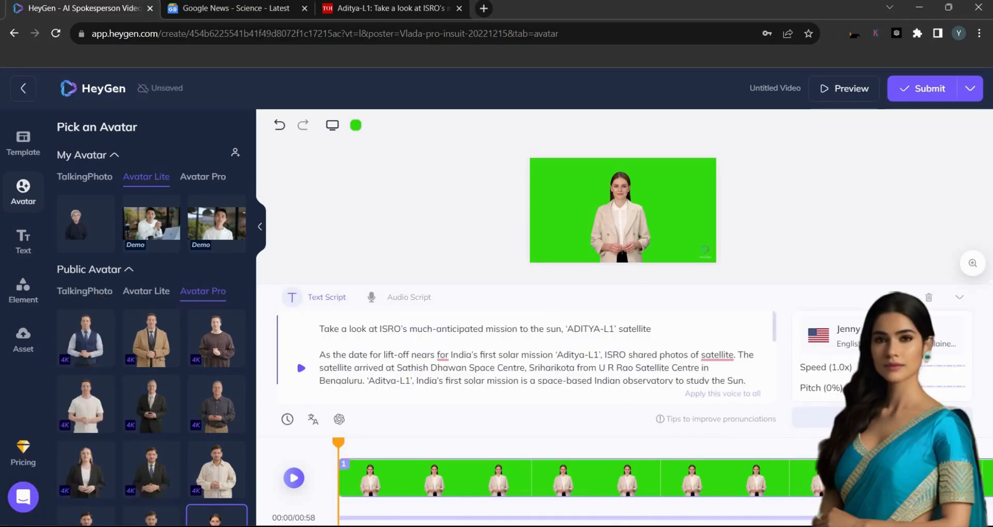
# - Open the AI voice library for the script and look through the language and gender filters, keeping English and Female
pyautogui.click(883, 336)
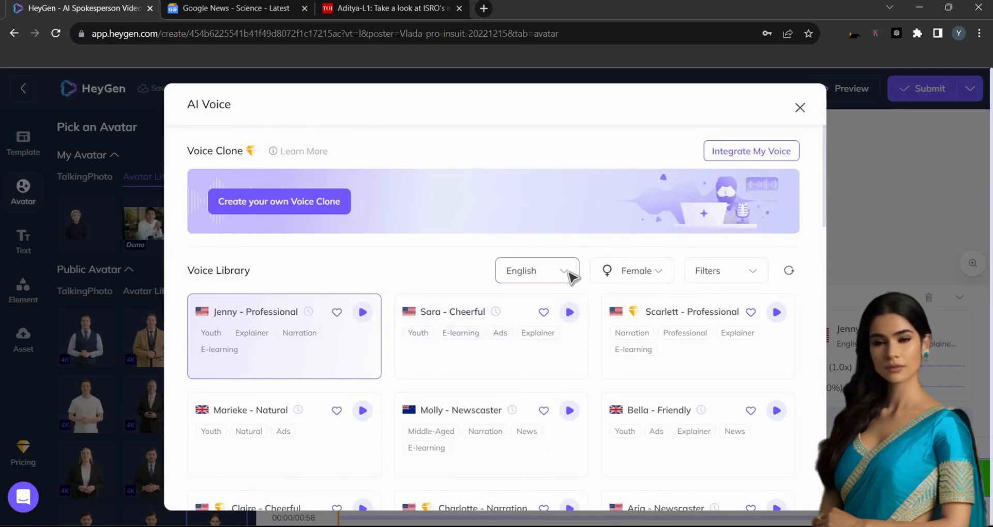
pyautogui.click(569, 275)
pyautogui.click(543, 279)
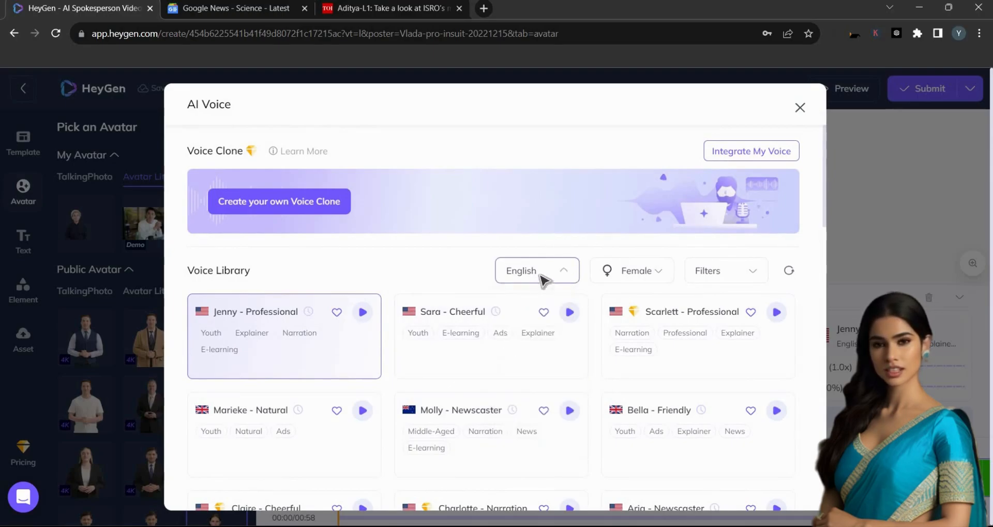
pyautogui.click(538, 271)
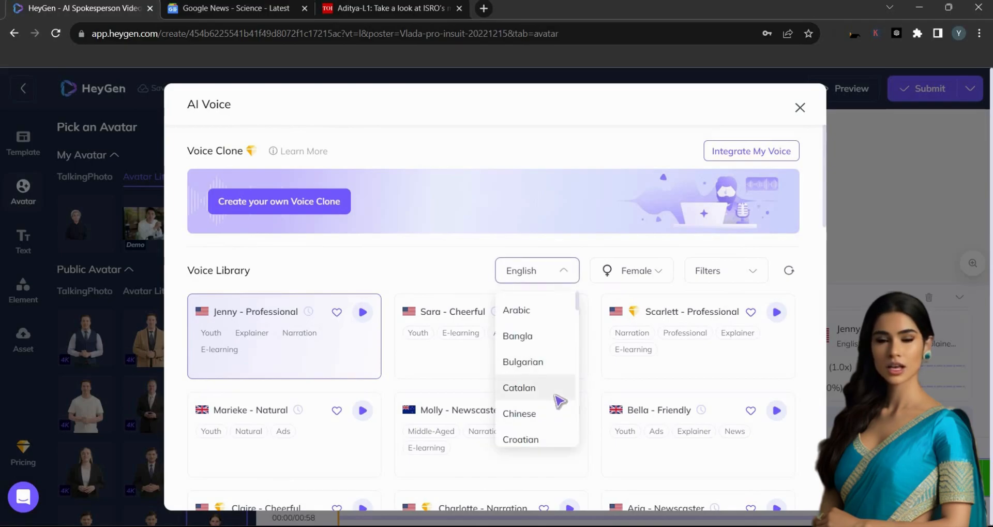
pyautogui.scroll(-4, 556, 383)
pyautogui.click(547, 329)
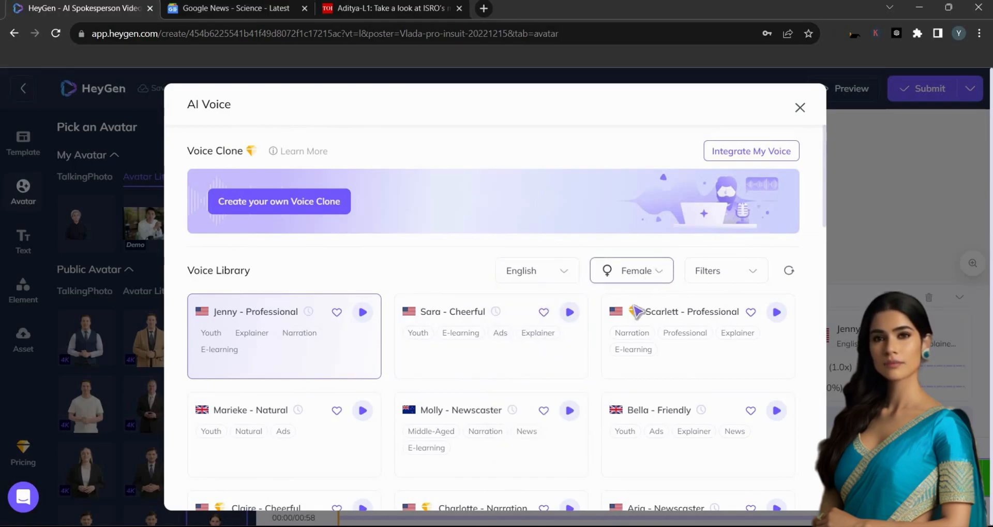
pyautogui.scroll(-1, 549, 369)
pyautogui.scroll(-1, 549, 369)
pyautogui.scroll(2, 362, 328)
# - Listen to samples of several English female voices, including Jenny, Sara and Scarlett, and close the voice library
pyautogui.click(363, 311)
pyautogui.click(570, 311)
pyautogui.click(776, 311)
pyautogui.scroll(-2, 569, 362)
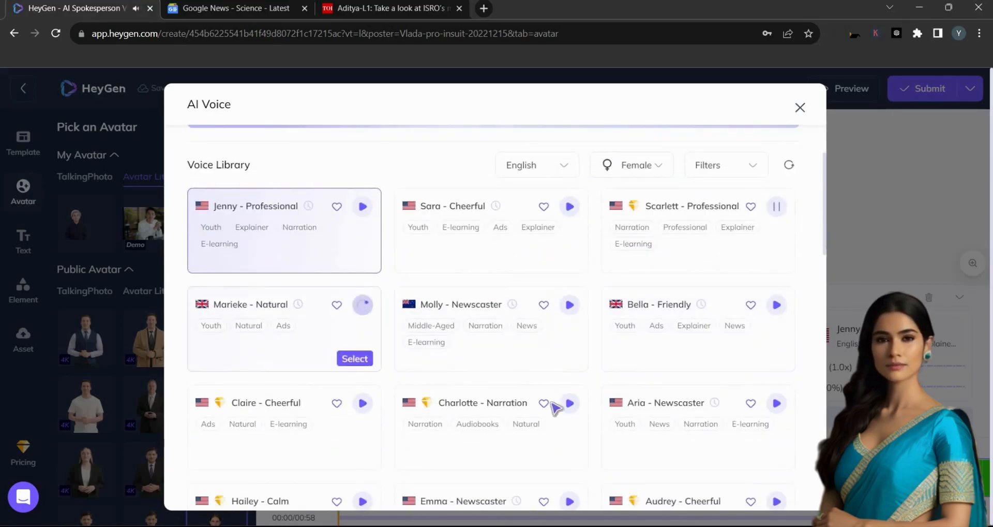
pyautogui.click(800, 108)
# - Preview the green-background avatar video and return to editing
pyautogui.click(836, 92)
pyautogui.click(501, 304)
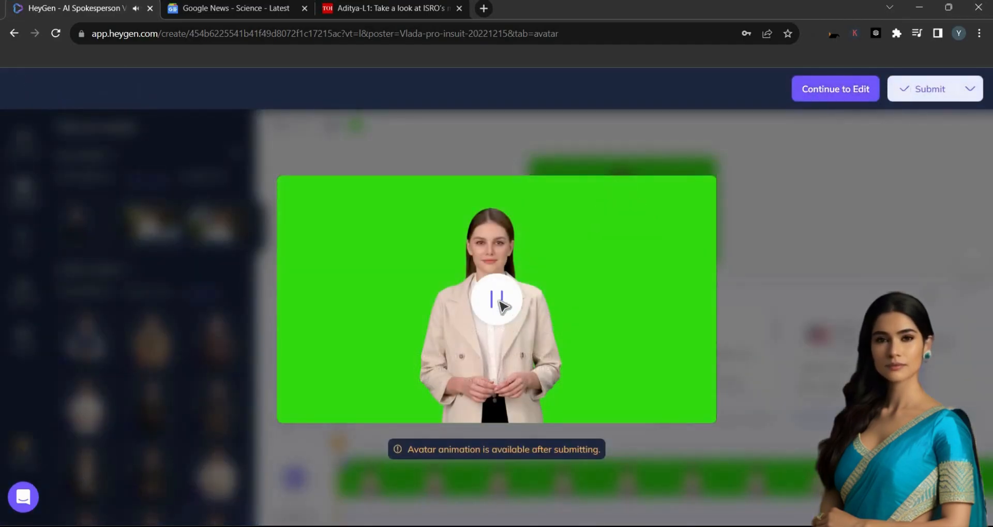
pyautogui.click(835, 88)
# - Submit the avatar video for production and download the finished Untitled Video from the video list
pyautogui.click(918, 92)
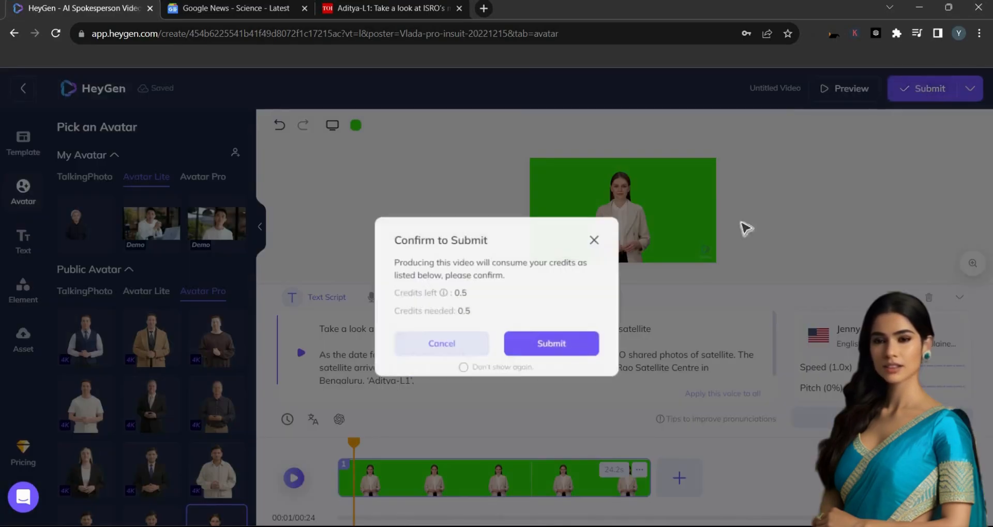
pyautogui.click(554, 347)
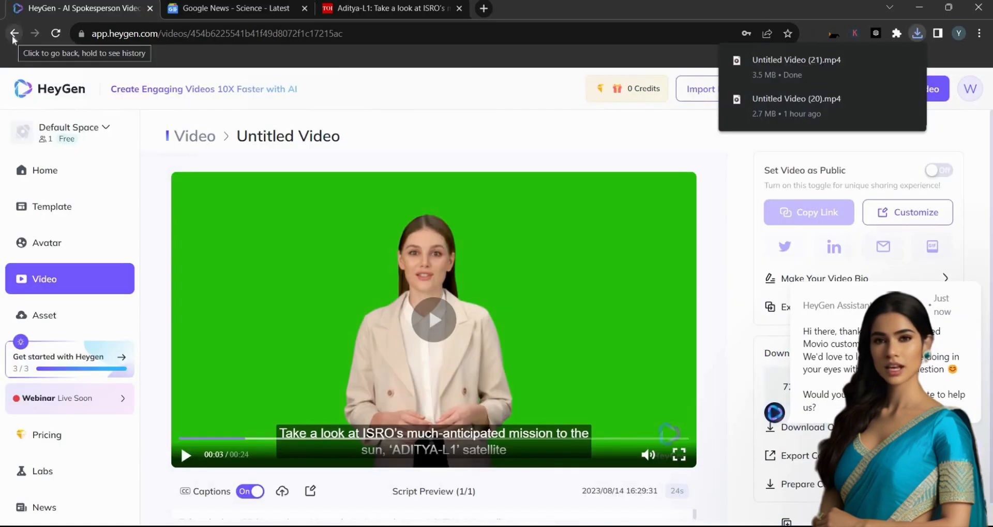
pyautogui.click(13, 34)
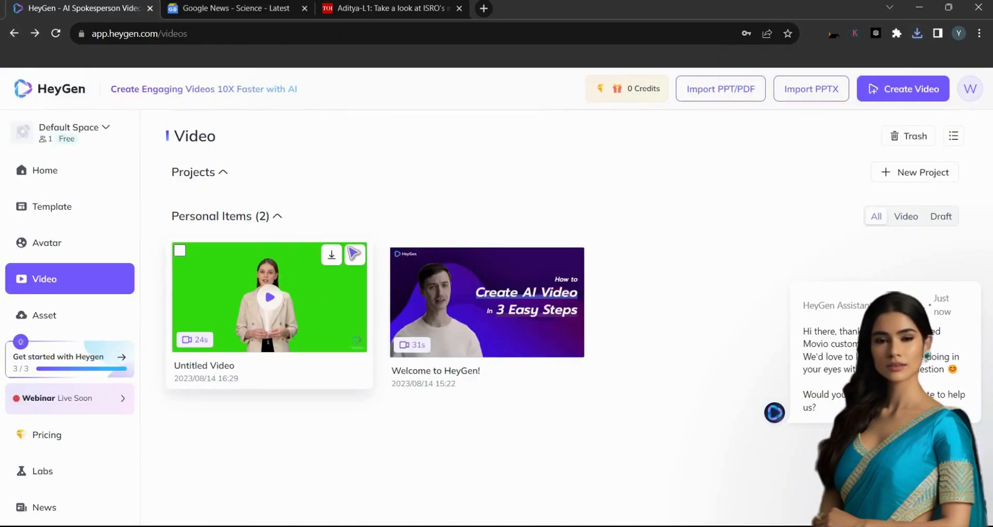
pyautogui.click(332, 255)
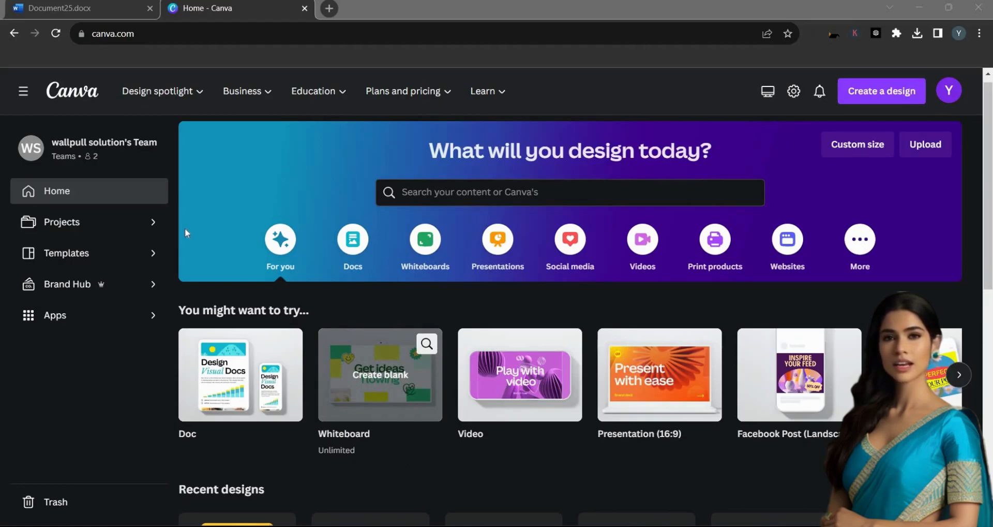
# - Switch to Canva and create a blank design from its video formats
pyautogui.click(115, 42)
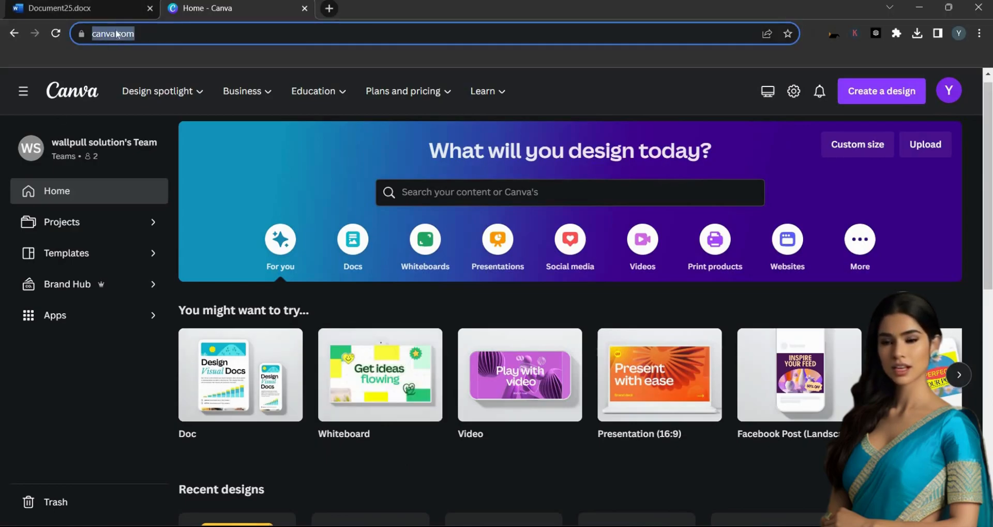
pyautogui.moveTo(618, 455)
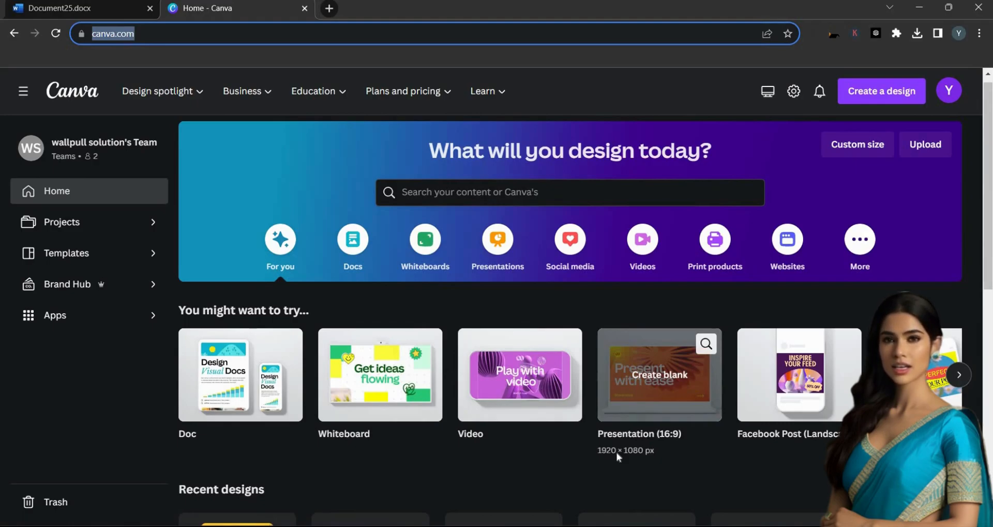
pyautogui.click(644, 244)
pyautogui.hscroll(3, 771, 386)
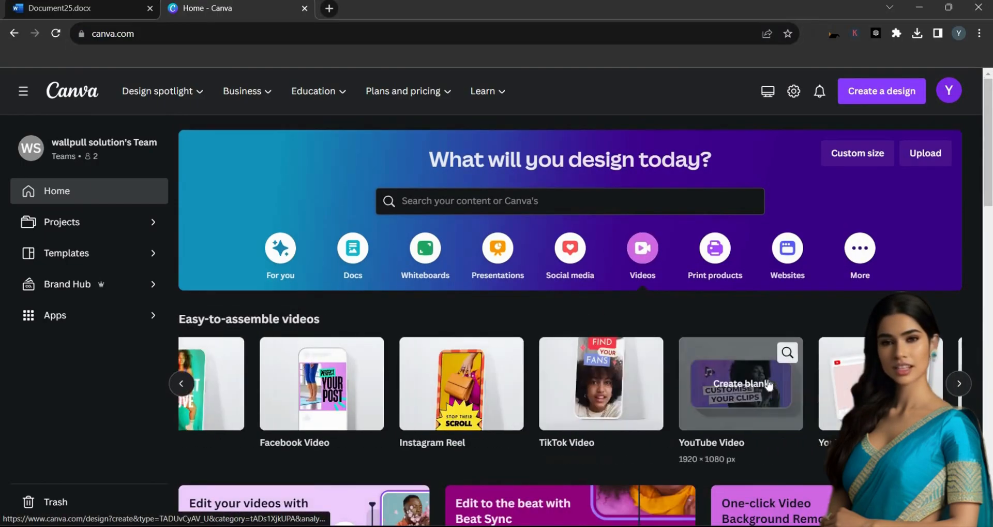
pyautogui.click(557, 392)
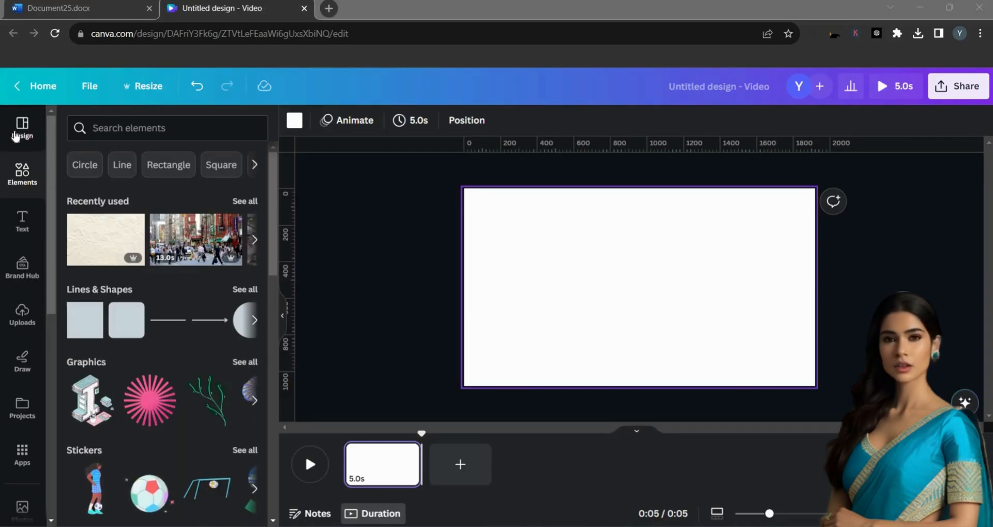
# - Search the video templates for "News" and apply the Red and Blue Modern Breaking News Youtube Intro template
pyautogui.click(22, 127)
pyautogui.click(145, 128)
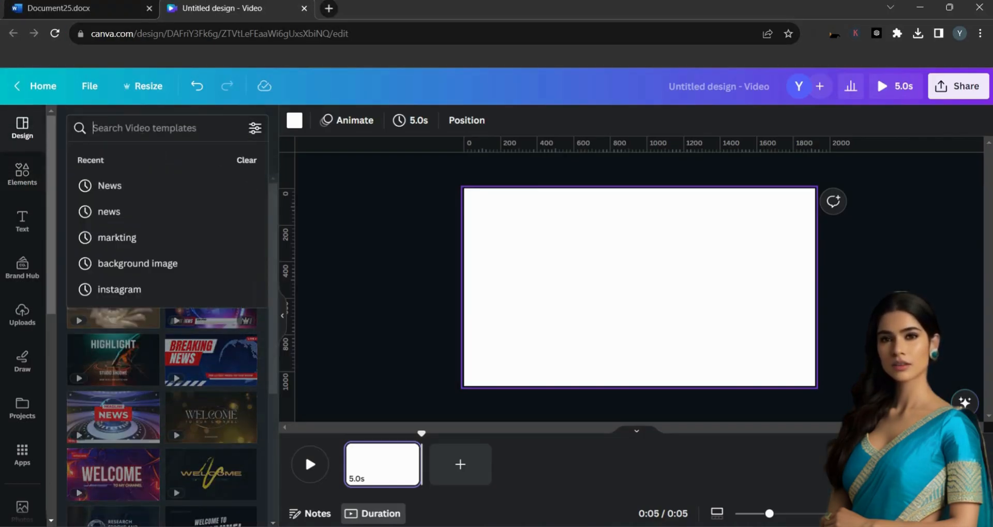
pyautogui.write('News')
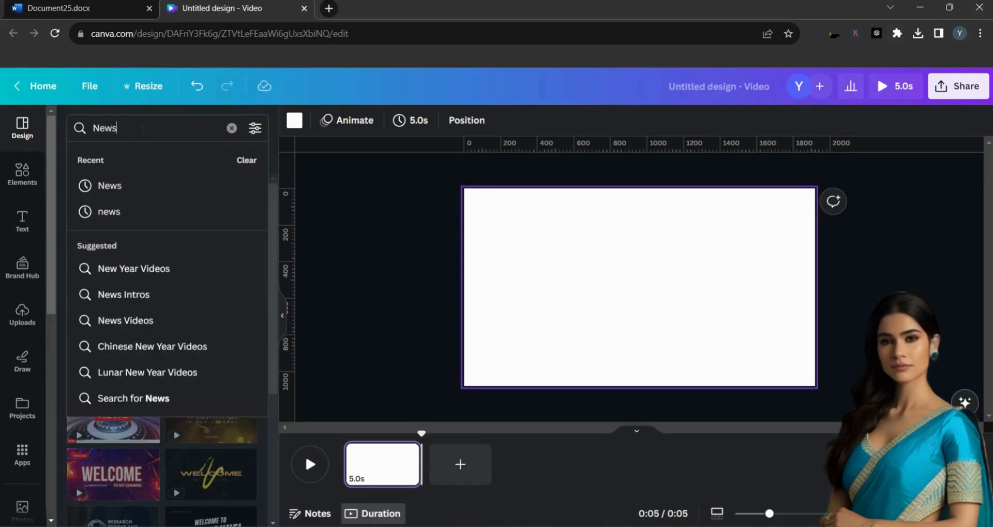
pyautogui.press('Return')
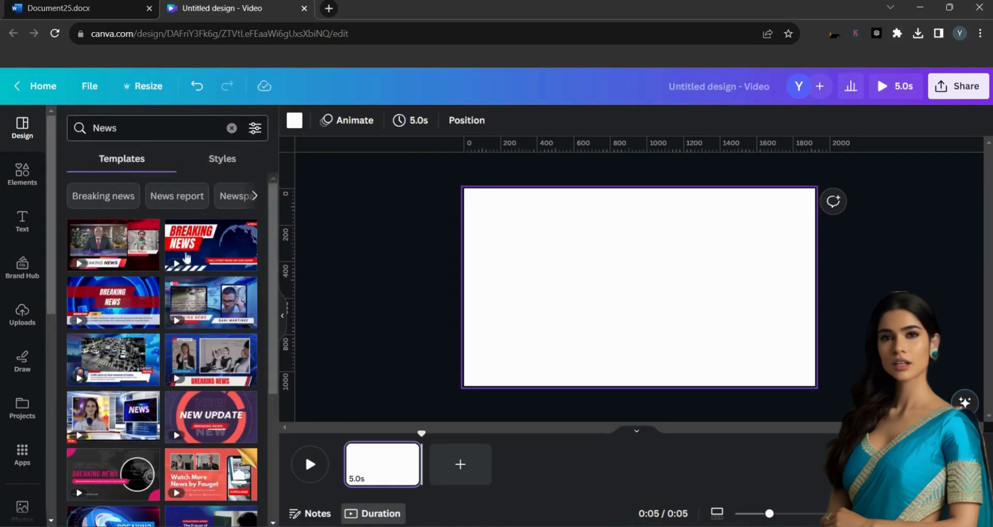
pyautogui.scroll(-10, 190, 363)
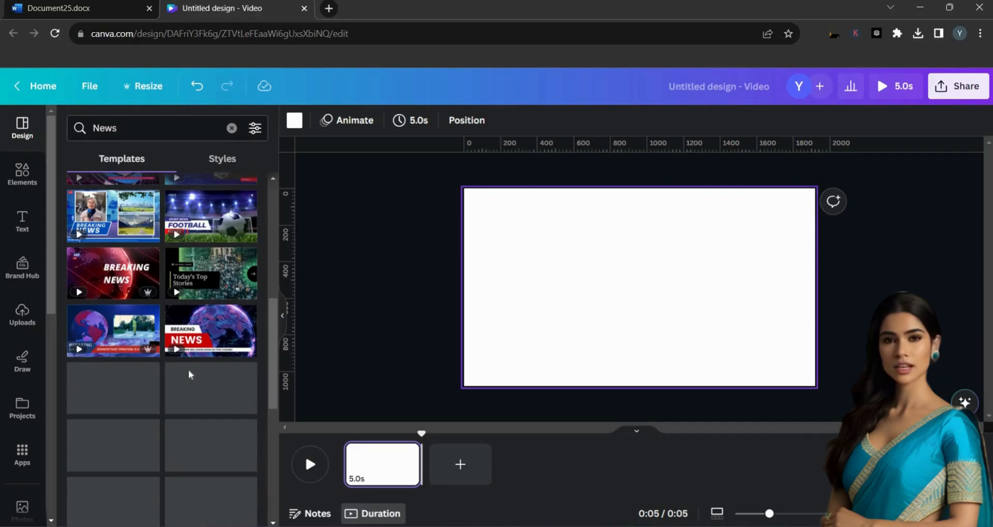
pyautogui.scroll(-5, 189, 375)
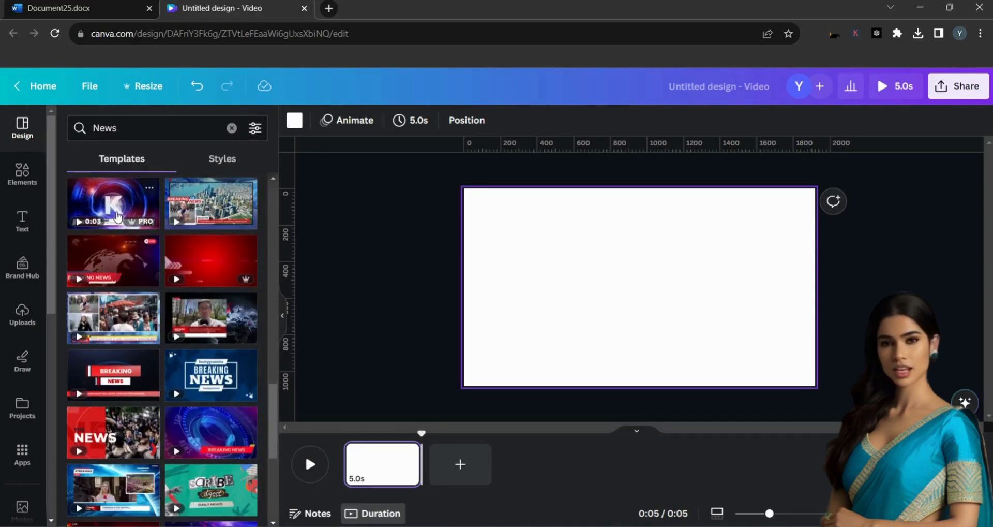
pyautogui.click(118, 216)
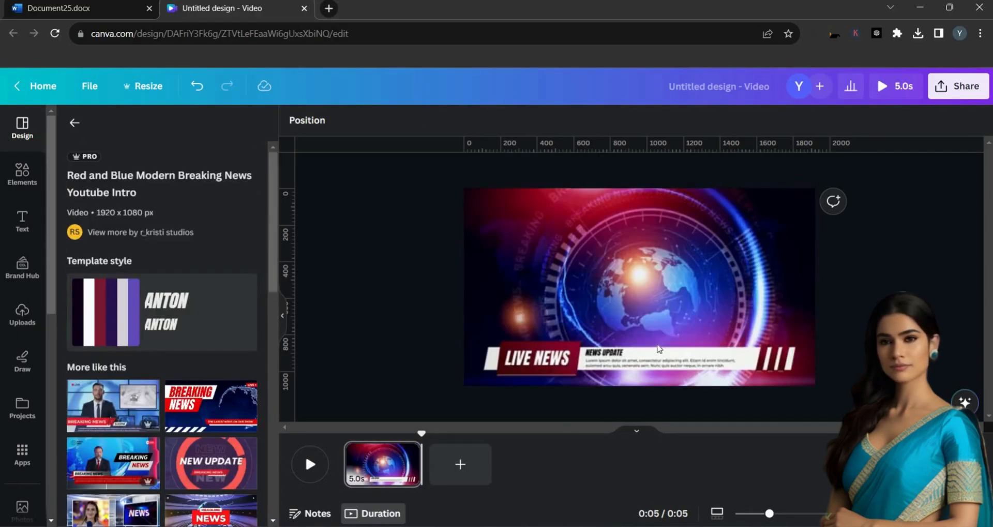
# - Replace the NEWS UPDATE placeholder line with the Word headline "Take a look at ISRO's much-anticipated mission to the sun, 'ADITYA-L1' satellite" and widen its text box
pyautogui.click(654, 347)
pyautogui.click(666, 365)
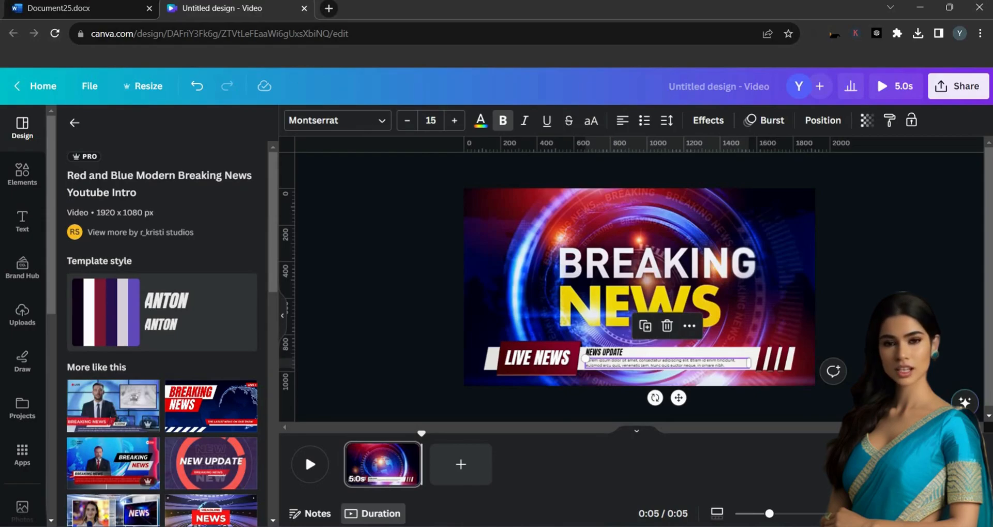
pyautogui.click(98, 8)
pyautogui.moveTo(311, 219); pyautogui.dragTo(314, 265)
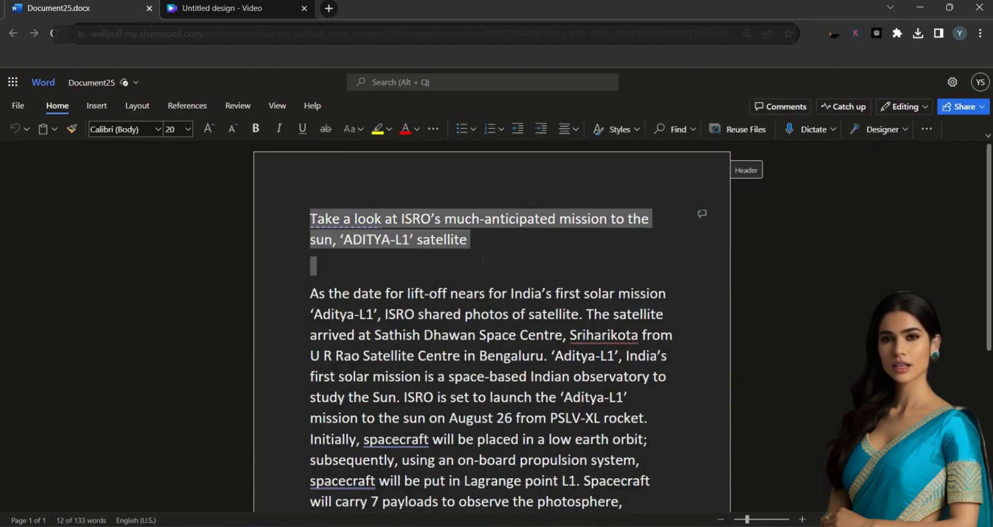
pyautogui.click(269, 15)
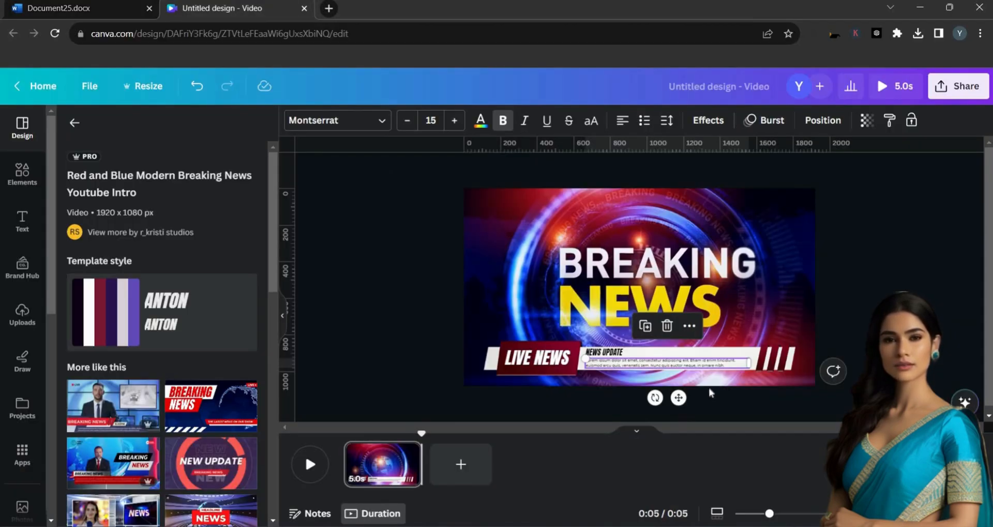
pyautogui.write("Take a look at ISRO's much-anticipated mission to the sun, ADITYA-L1 satellite")
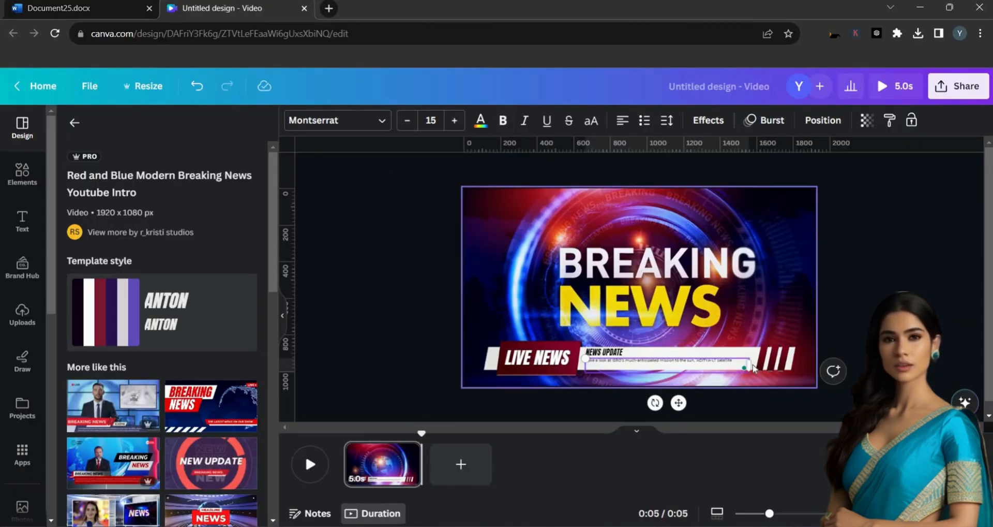
pyautogui.moveTo(753, 363); pyautogui.dragTo(788, 361)
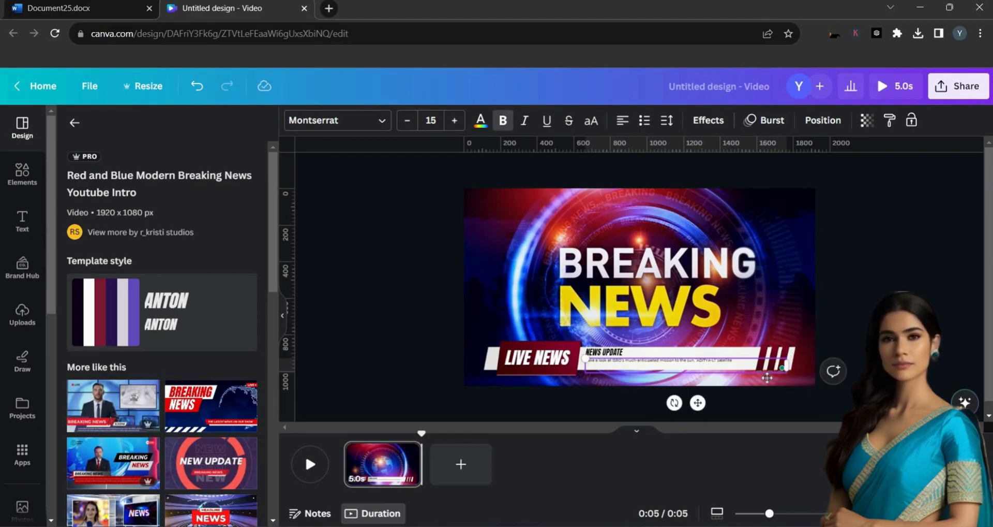
# - Add a blank second page after the breaking-news intro page
pyautogui.click(364, 463)
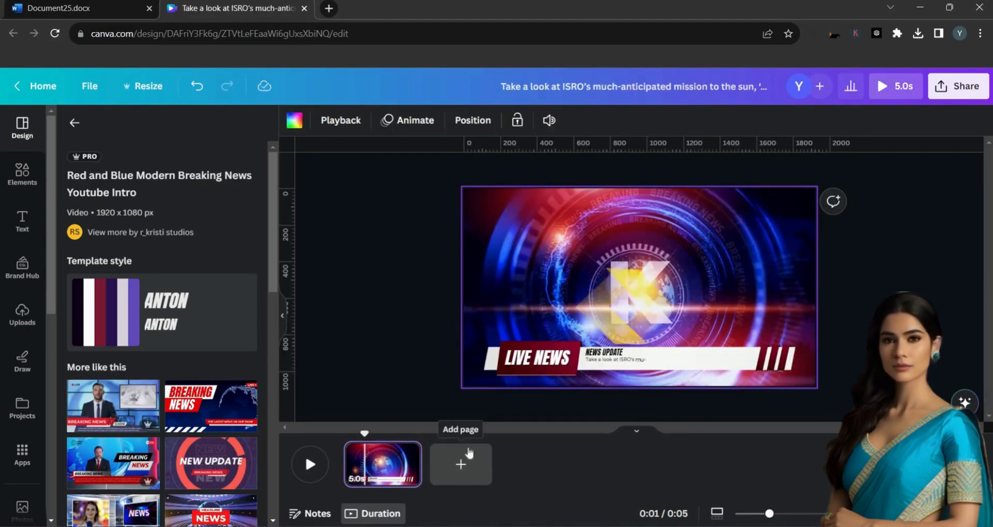
pyautogui.click(460, 463)
pyautogui.click(74, 127)
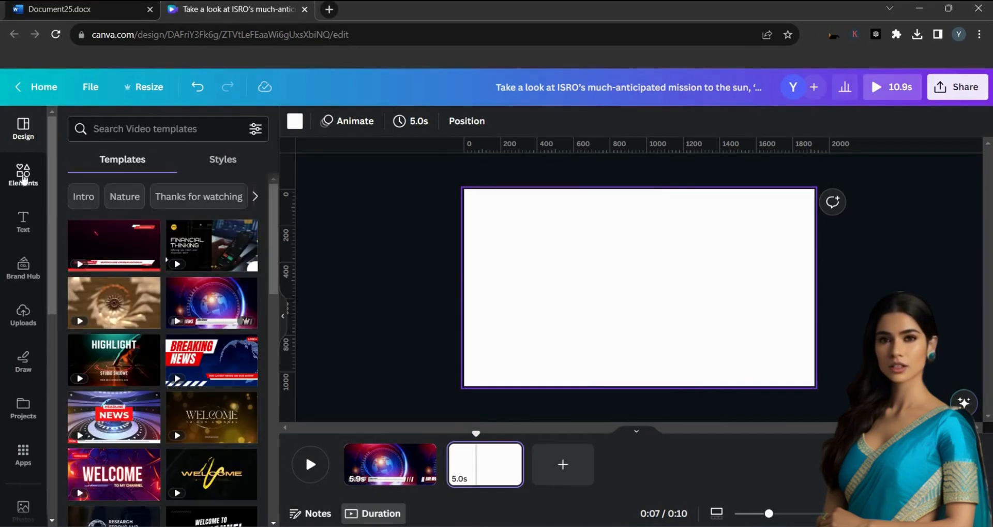
# - Search the video elements for "News" and insert the 16-second red studio clip with the News Breaking screen
pyautogui.click(22, 178)
pyautogui.click(129, 128)
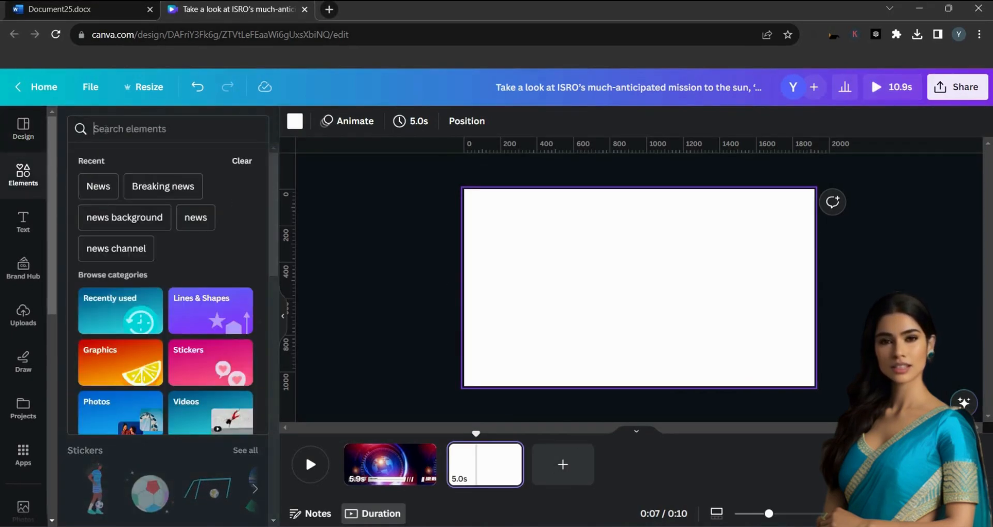
pyautogui.write('News')
pyautogui.press('Return')
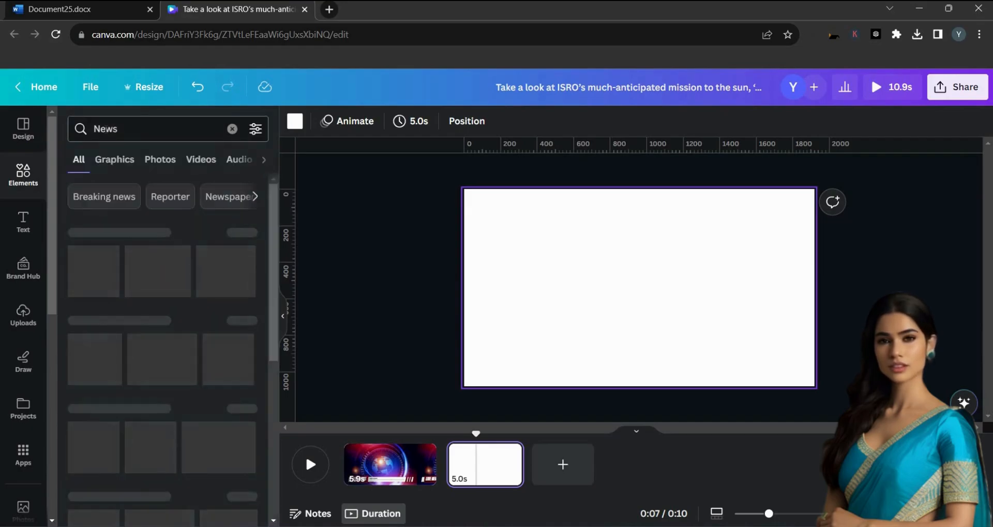
pyautogui.click(200, 159)
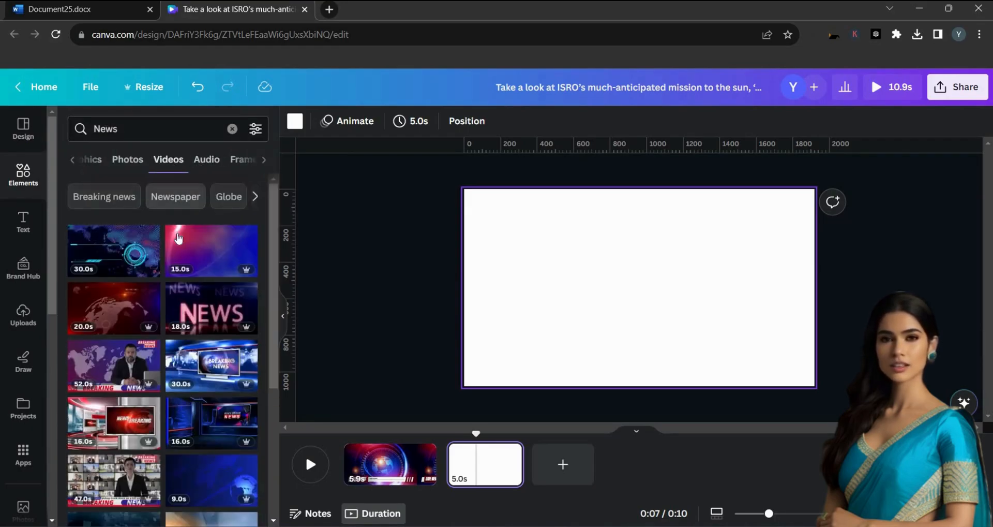
pyautogui.scroll(-4, 217, 310)
pyautogui.click(113, 202)
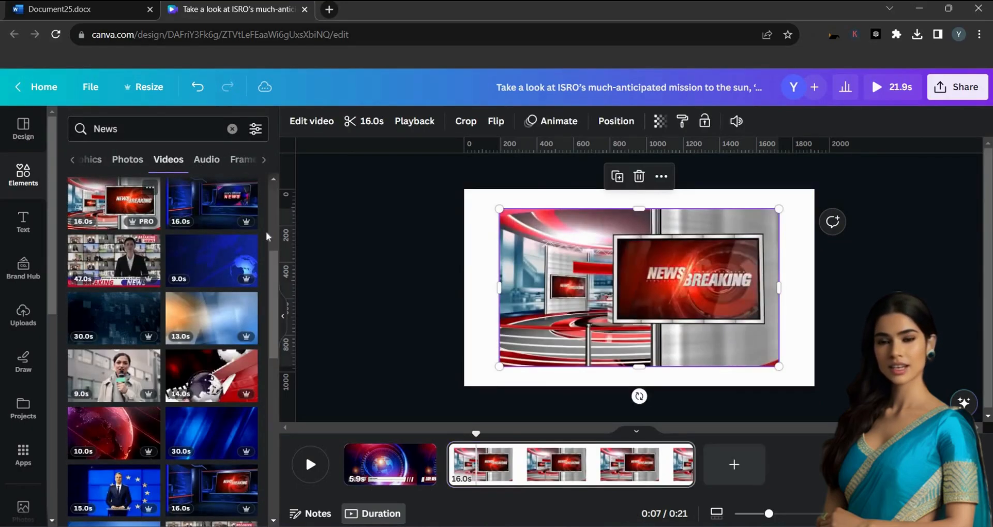
# - Set the News Breaking studio video as the background of the second page
pyautogui.moveTo(543, 269); pyautogui.dragTo(528, 259)
pyautogui.click(646, 167)
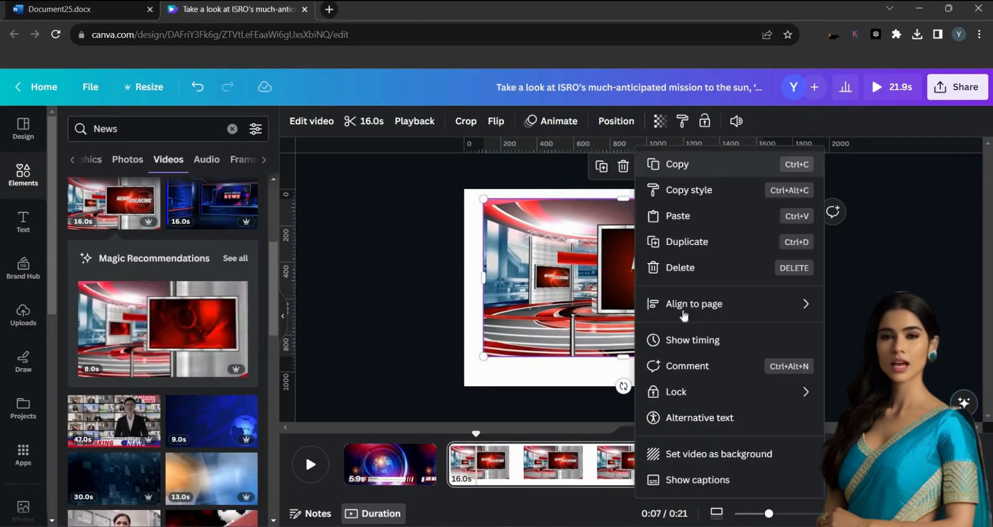
pyautogui.click(699, 452)
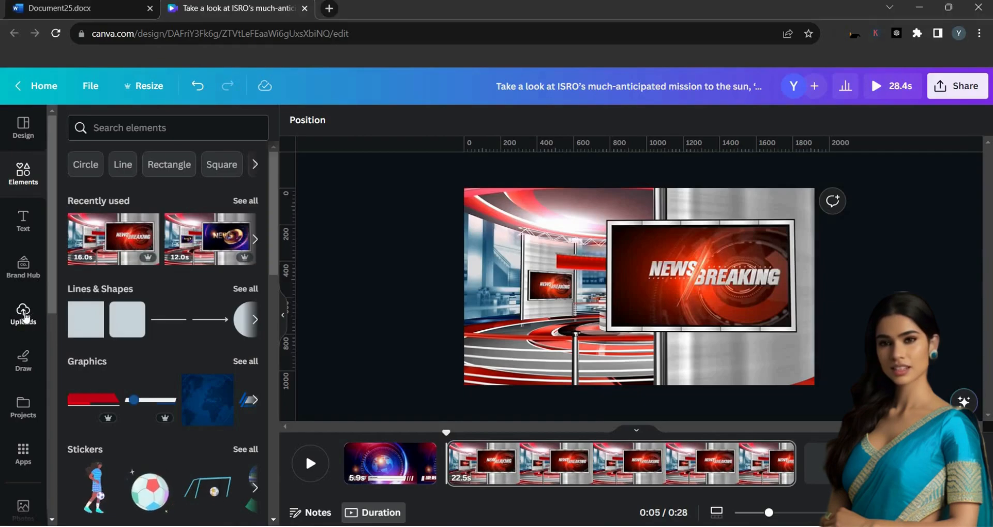
# - Upload the green-screen avatar video and add the 22.5-second avatar clip to the studio page
pyautogui.click(23, 313)
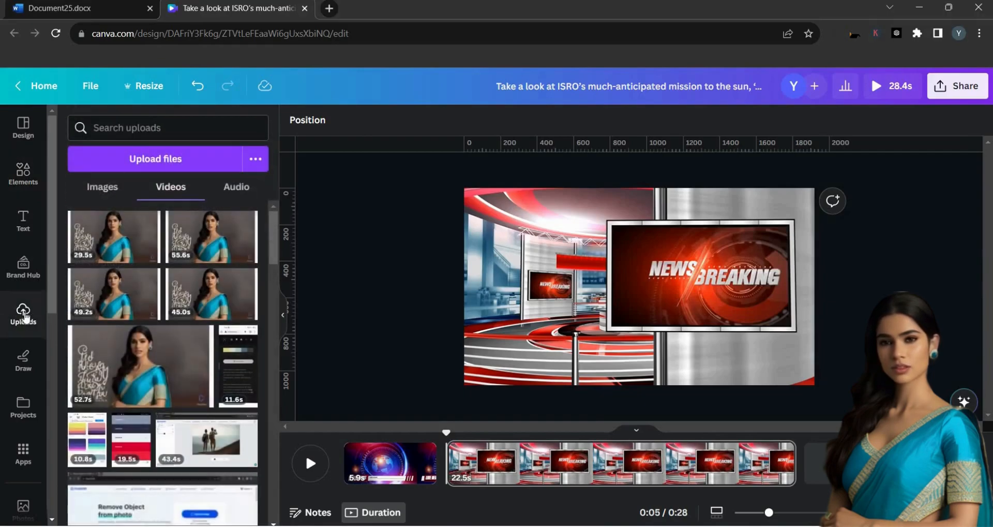
pyautogui.click(157, 160)
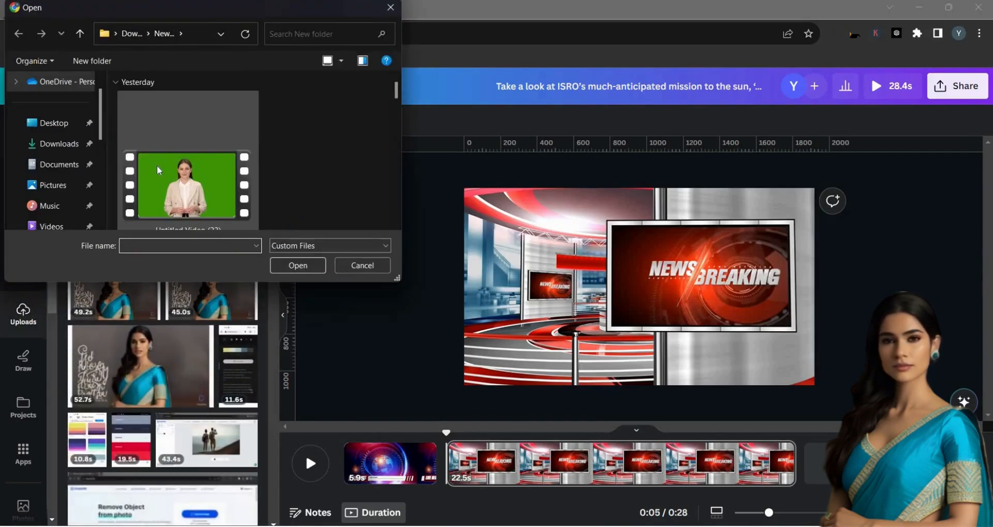
pyautogui.click(149, 166)
pyautogui.click(297, 264)
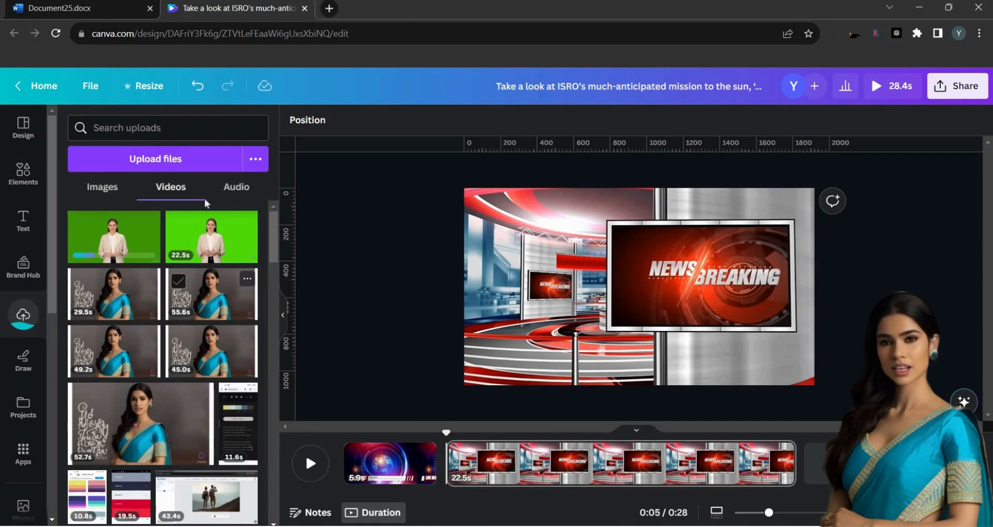
pyautogui.click(200, 240)
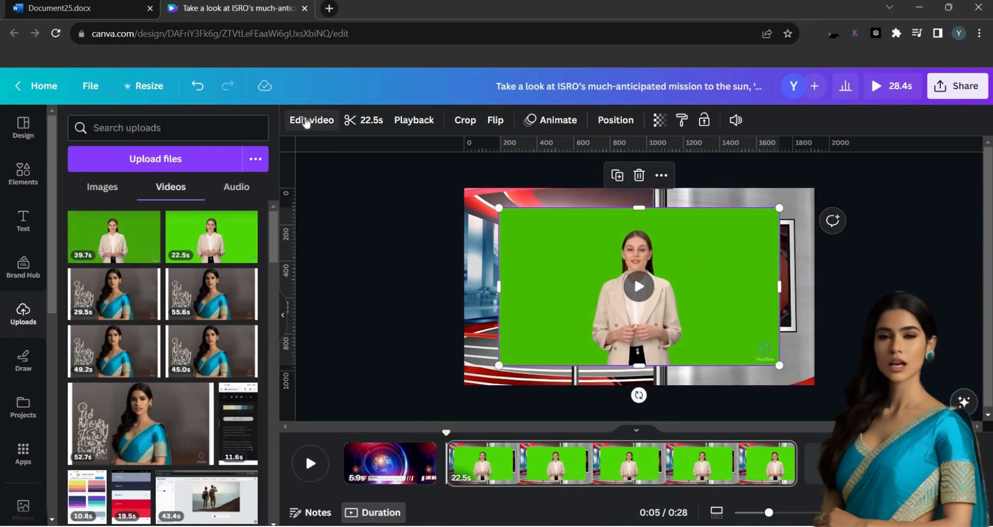
# - Remove the green background from the avatar video and place the newsreader to the left of the studio screen
pyautogui.click(309, 121)
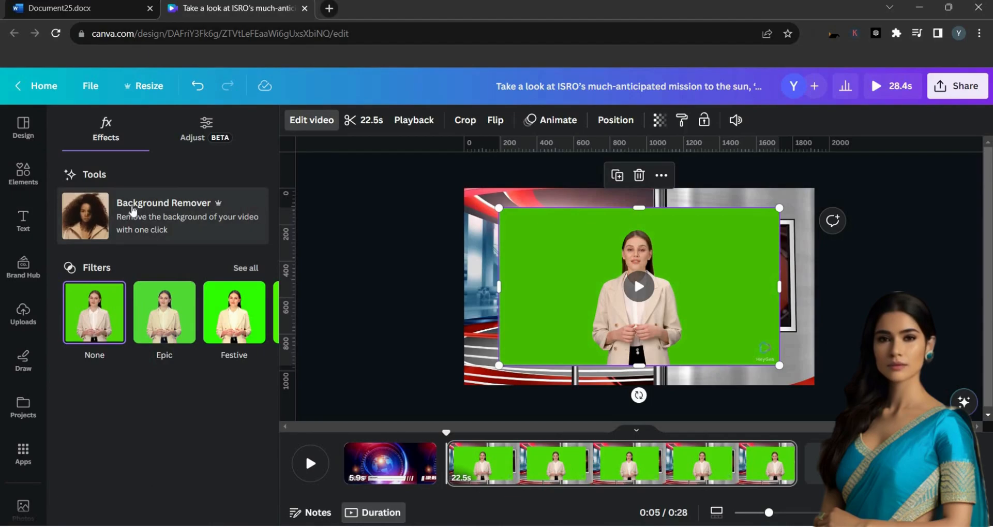
pyautogui.click(134, 211)
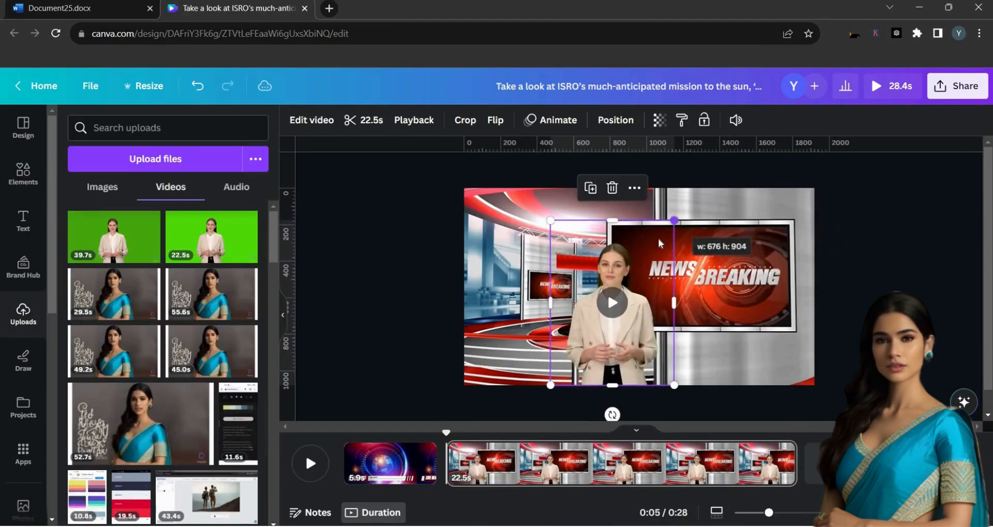
pyautogui.moveTo(586, 248); pyautogui.dragTo(522, 248)
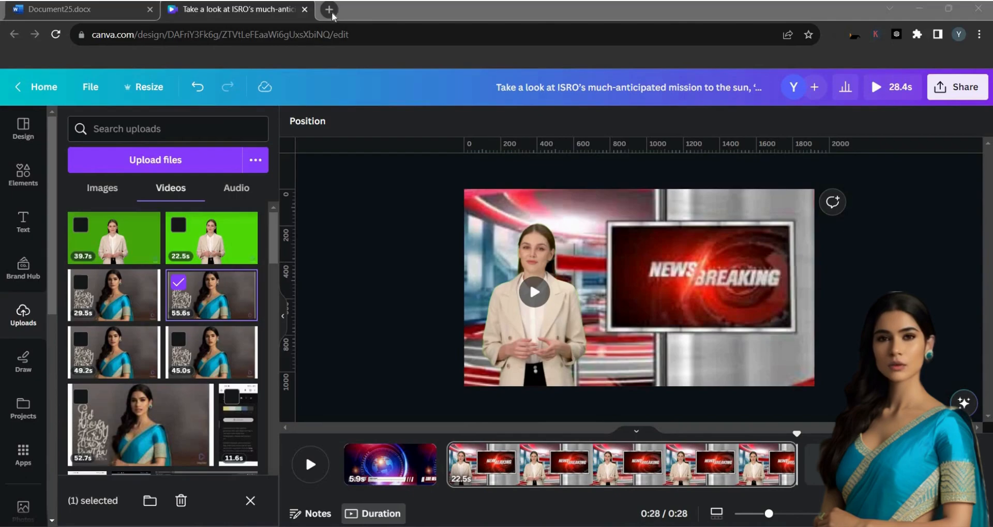
# - Open YouTube in a new browser tab and search for "take a look at isro"
pyautogui.click(330, 11)
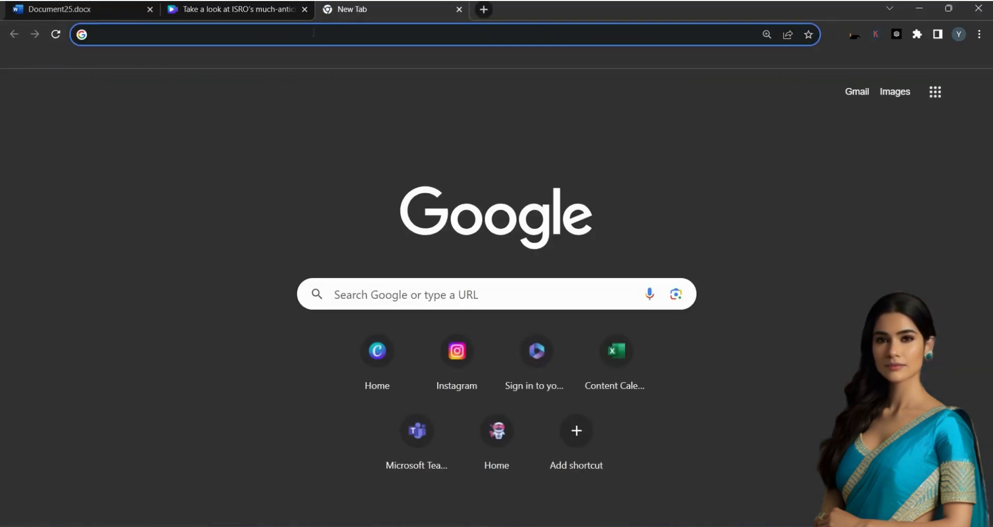
pyautogui.write('youtube.com')
pyautogui.press('Return')
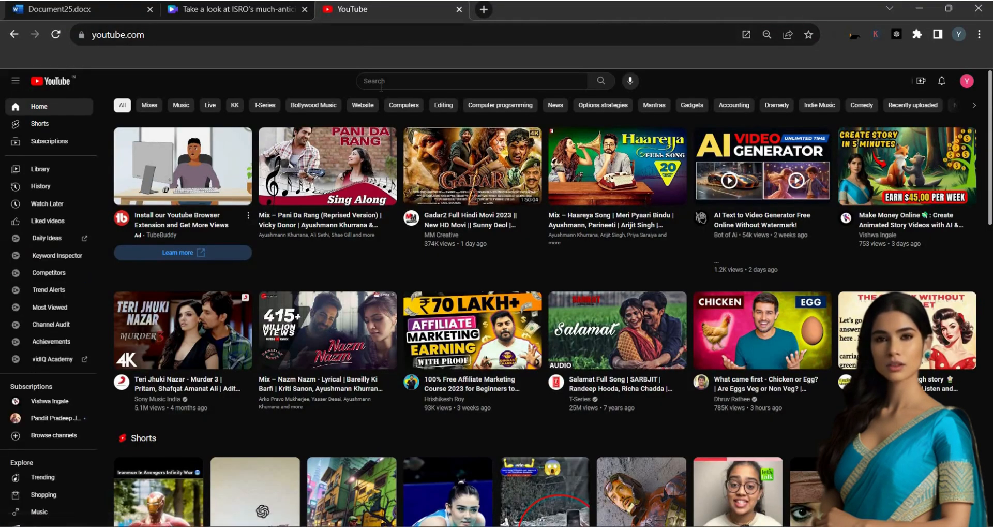
pyautogui.click(381, 85)
pyautogui.write('take a look at isro')
pyautogui.press('Return')
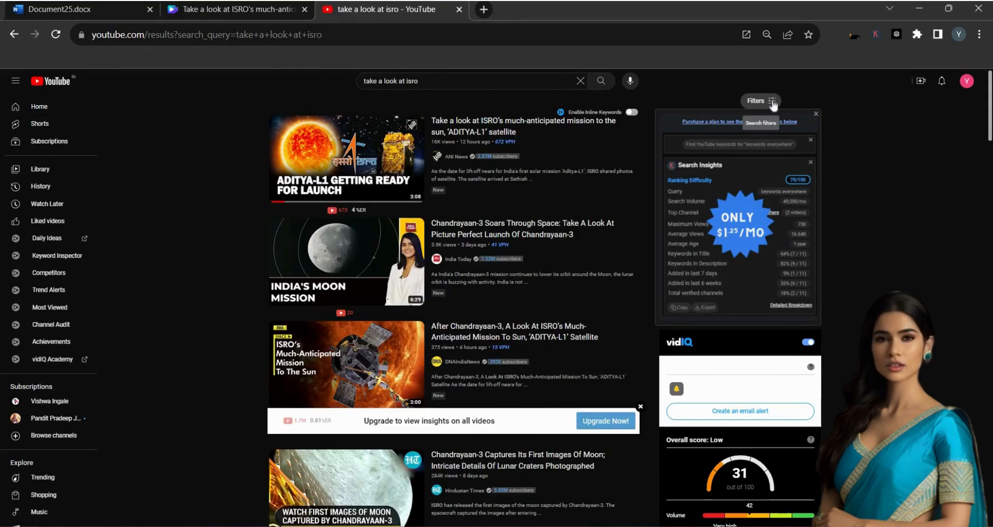
# - Filter the YouTube results to Creative Commons videos and browse them for usable ISRO footage
pyautogui.click(772, 101)
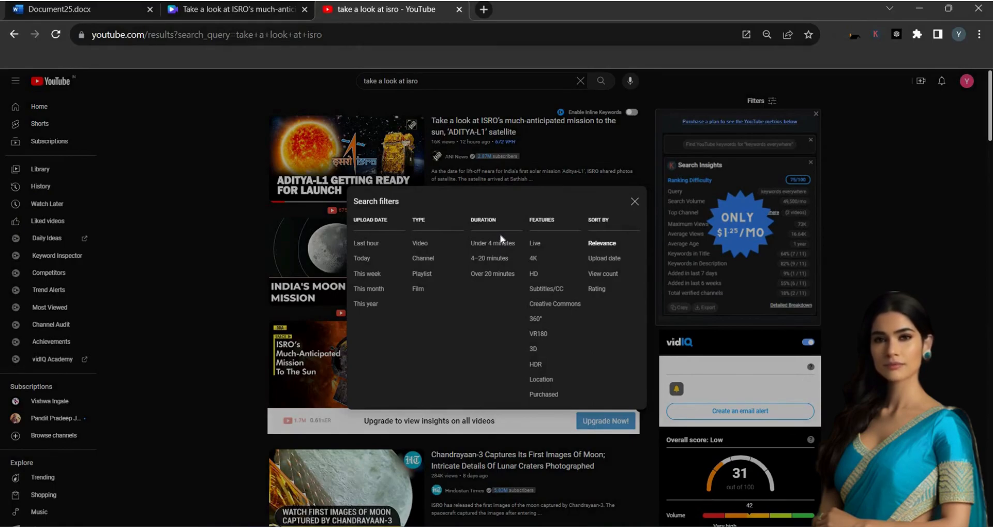
pyautogui.click(560, 303)
pyautogui.scroll(-3, 547, 328)
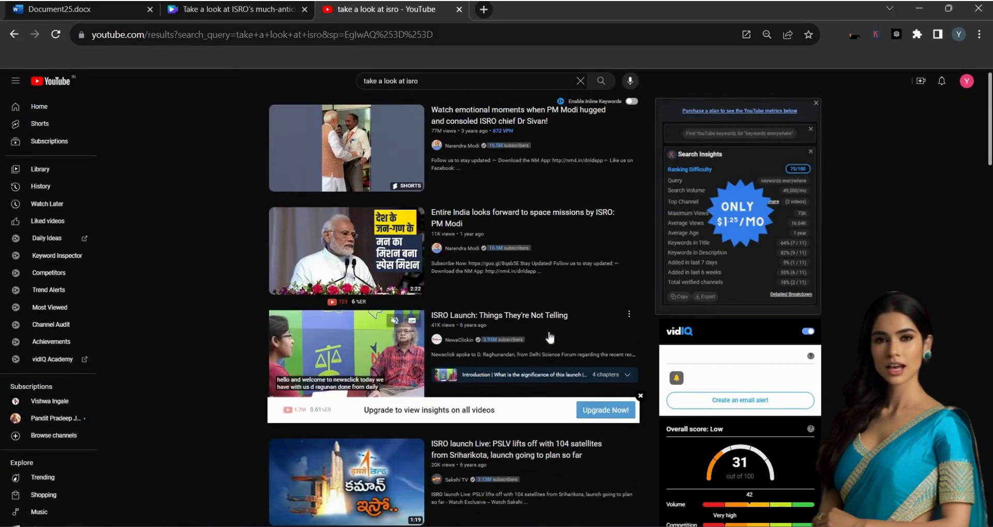
pyautogui.scroll(-5, 550, 337)
pyautogui.scroll(-8, 550, 338)
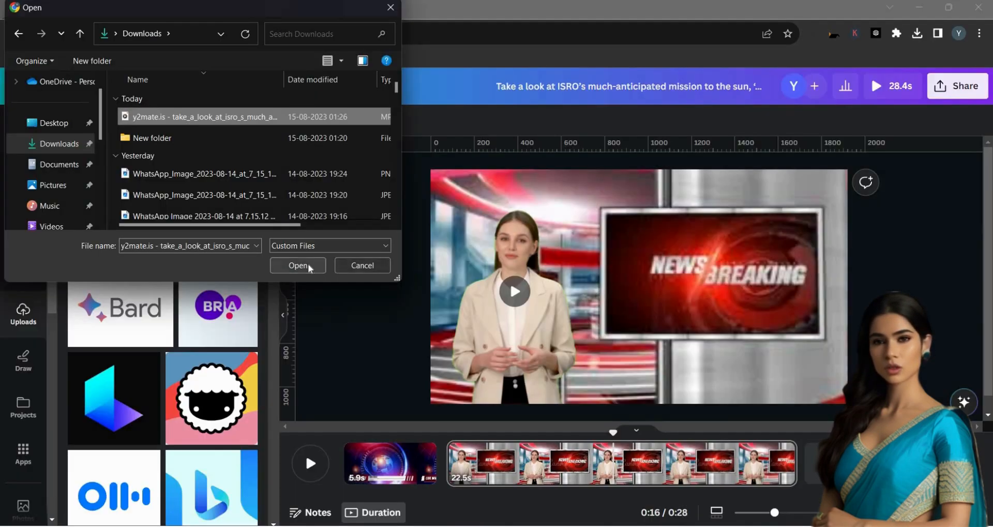
# - Upload the downloaded y2mate ISRO video in Canva, add it to the studio page and shrink it to fit the studio screen
pyautogui.click(313, 263)
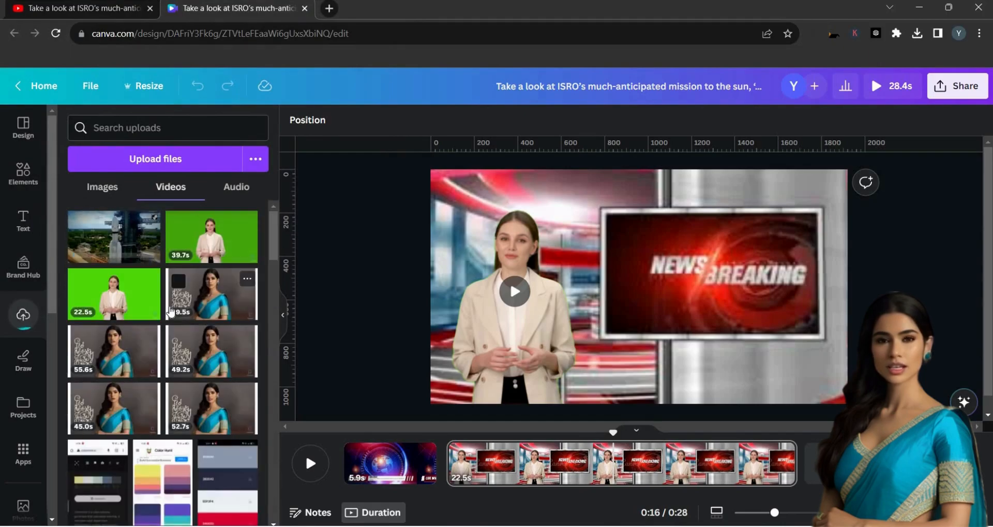
pyautogui.click(114, 236)
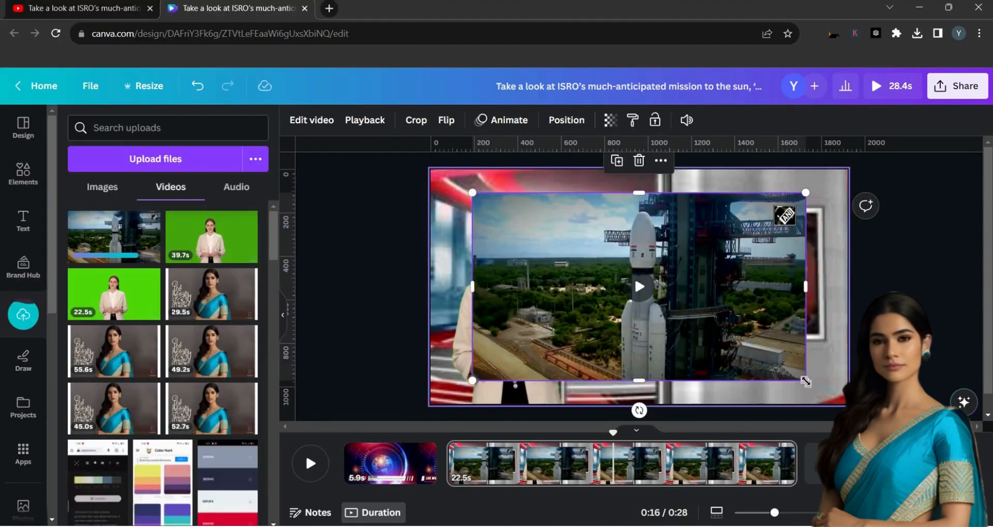
pyautogui.moveTo(805, 380); pyautogui.dragTo(737, 293)
pyautogui.moveTo(815, 276); pyautogui.dragTo(798, 276)
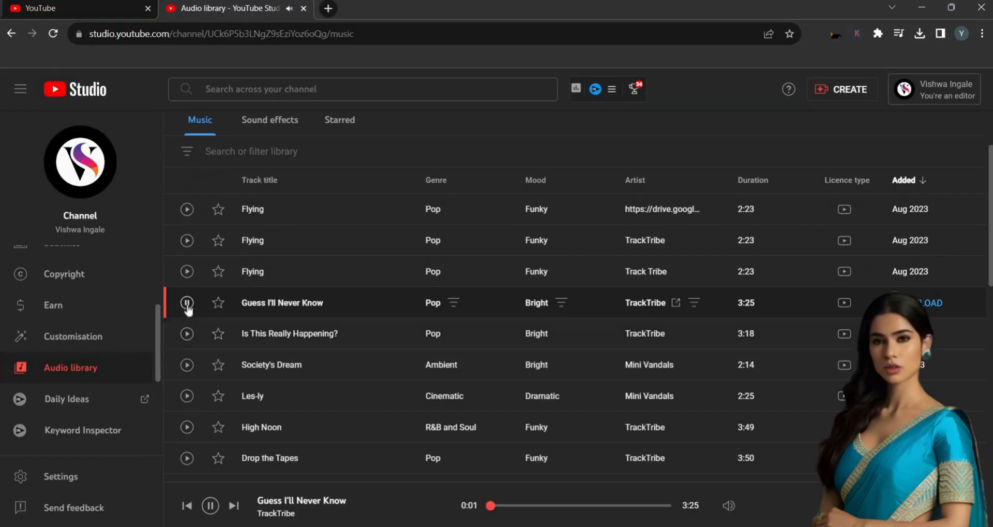
# - Preview the track "Is This Really Happening?" and open the audio library in YouTube Studio, dismissing its welcome tip
pyautogui.click(185, 334)
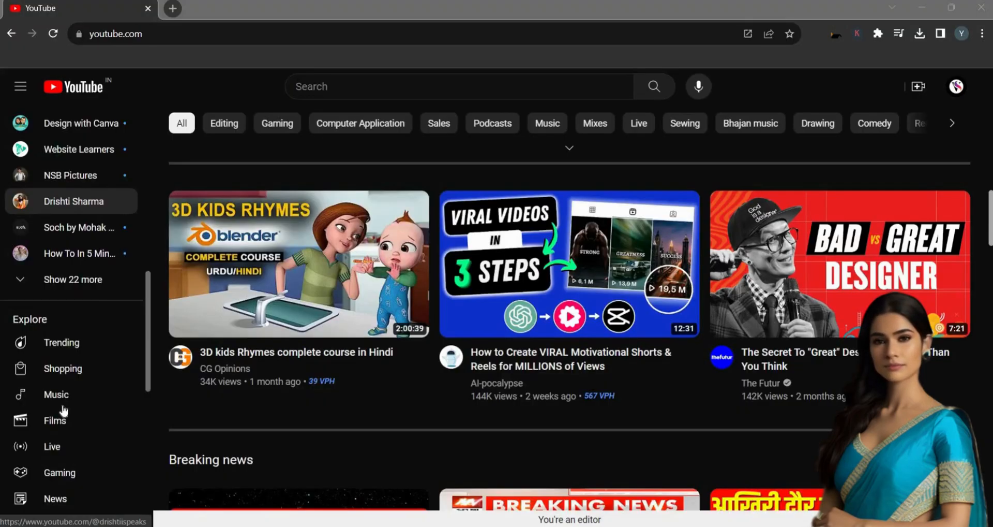
pyautogui.scroll(-5, 62, 409)
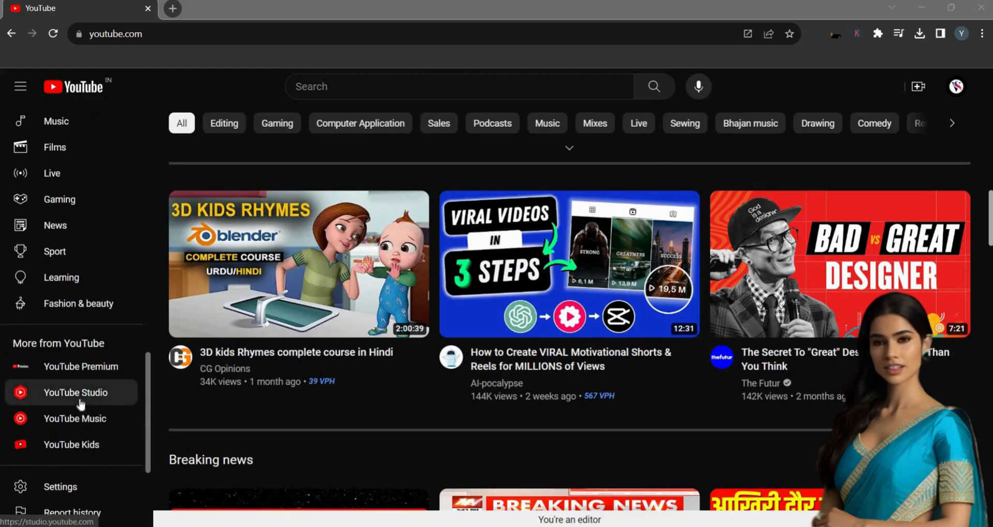
pyautogui.click(82, 402)
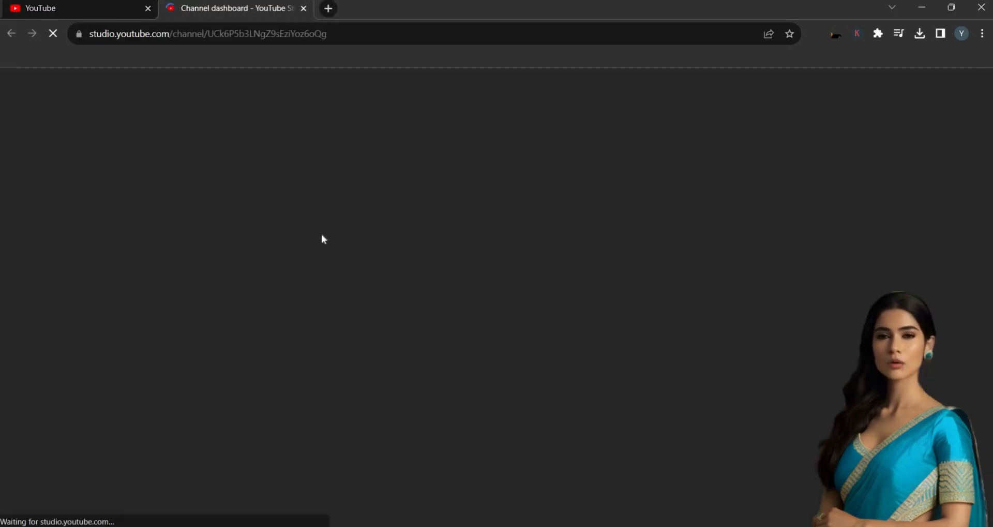
pyautogui.scroll(-3, 93, 373)
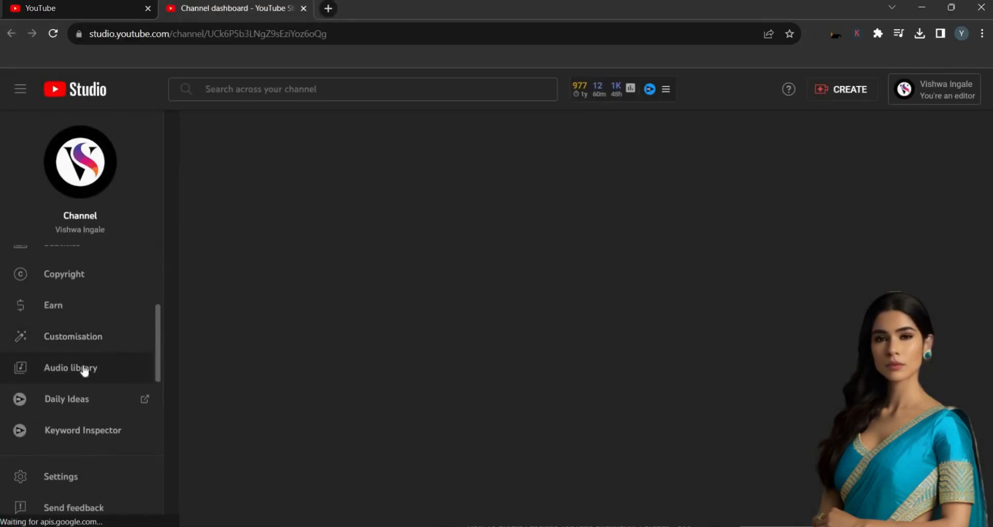
pyautogui.click(84, 369)
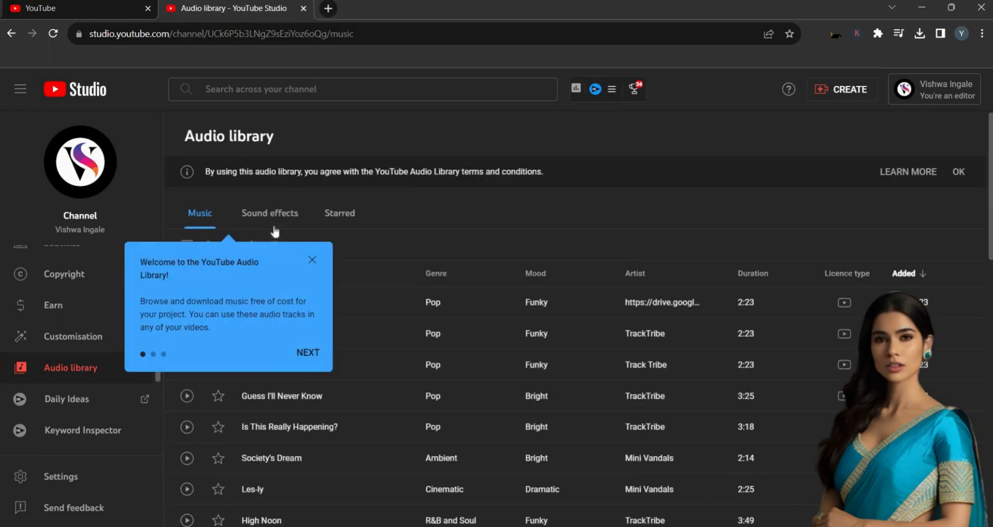
pyautogui.click(313, 260)
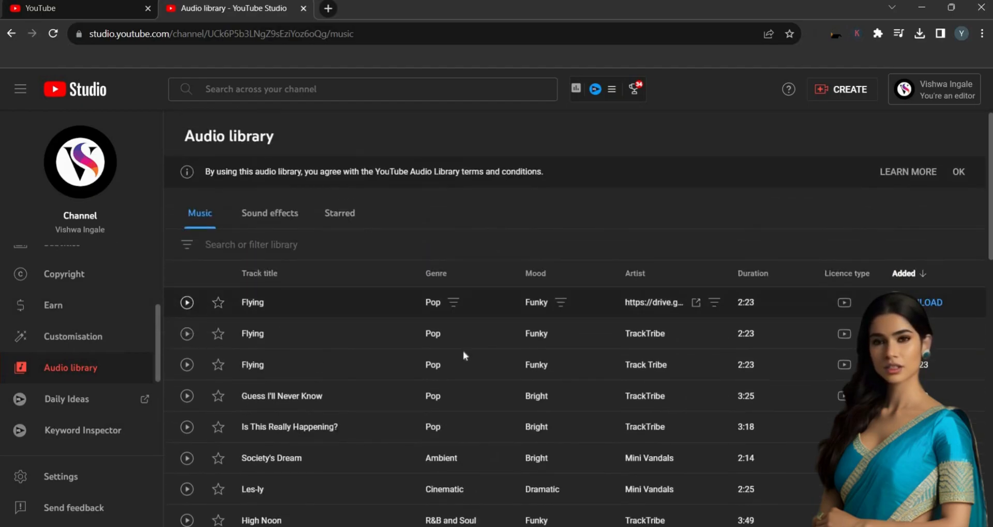
# - Preview the tracks "Drop the Tapes" and "Lawrence" in the music library and download "Drop the Tapes" by TrackTribe
pyautogui.scroll(-10, 464, 355)
pyautogui.scroll(15, 461, 346)
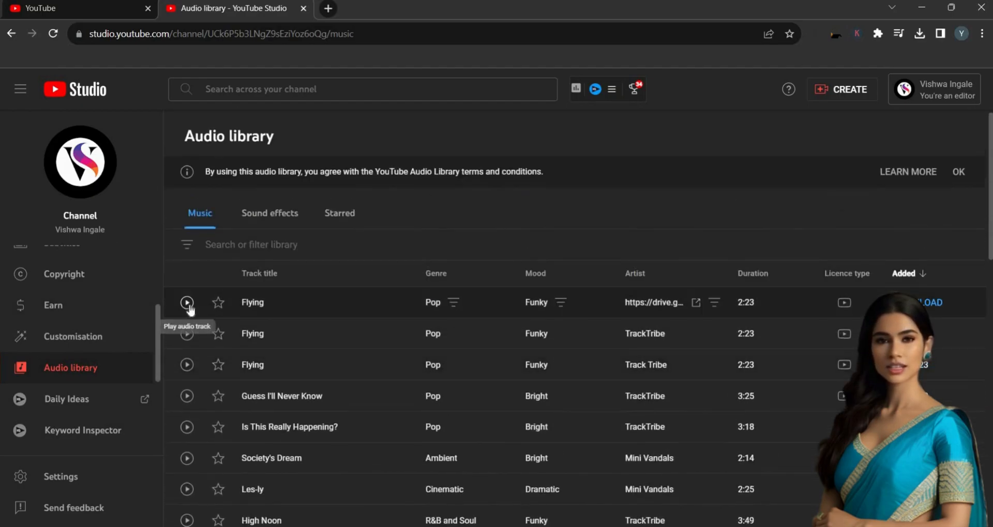
pyautogui.click(188, 304)
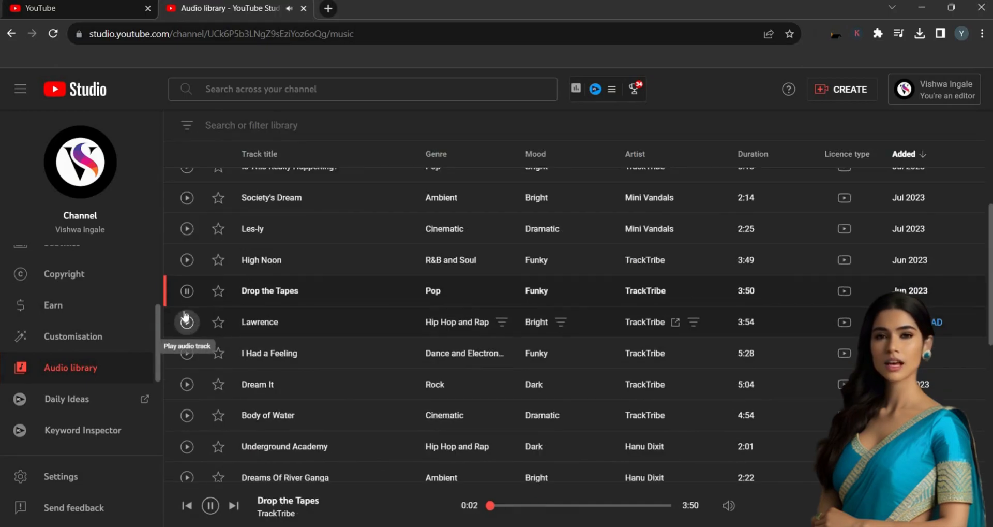
pyautogui.click(187, 322)
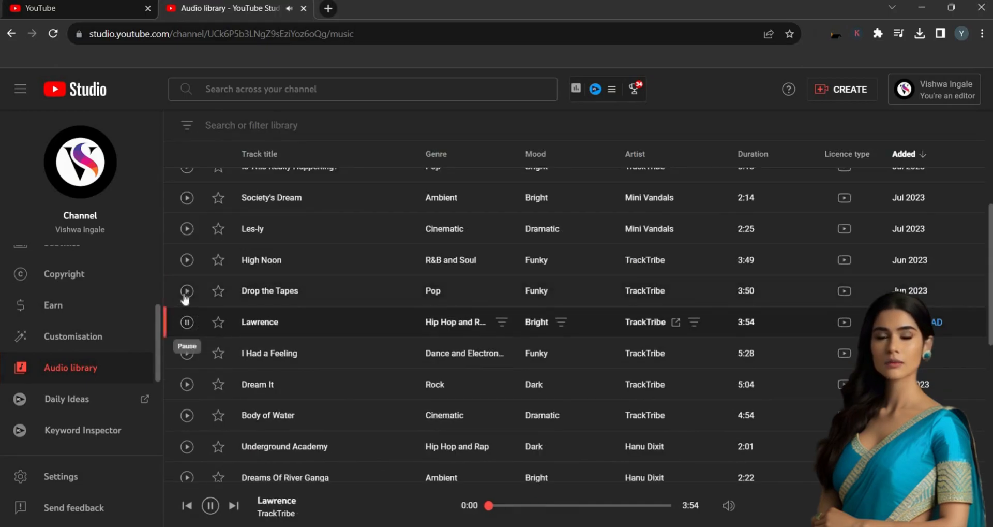
pyautogui.click(186, 291)
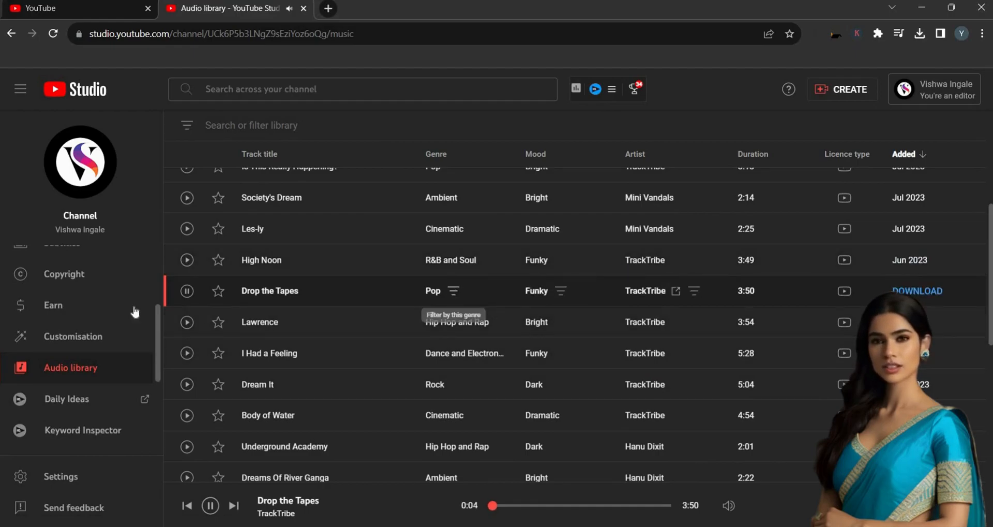
pyautogui.click(186, 290)
pyautogui.scroll(1, 186, 290)
pyautogui.click(905, 505)
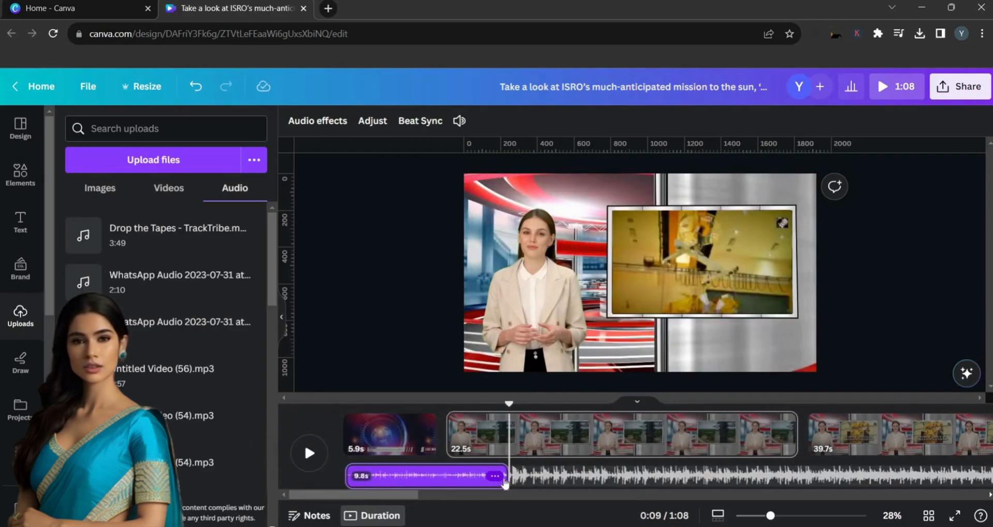
# - Trim the background music track in the Canva timeline to end with the intro page, and select the first newsreader page
pyautogui.click(497, 476)
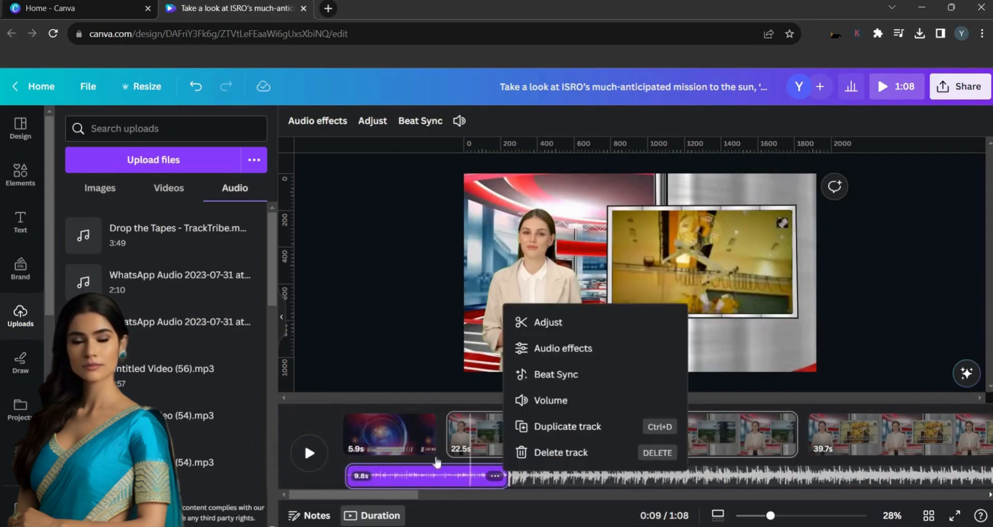
pyautogui.click(483, 449)
# - Download all 3 pages of the design as an MP4 video at 1080p (HD) quality
pyautogui.click(960, 91)
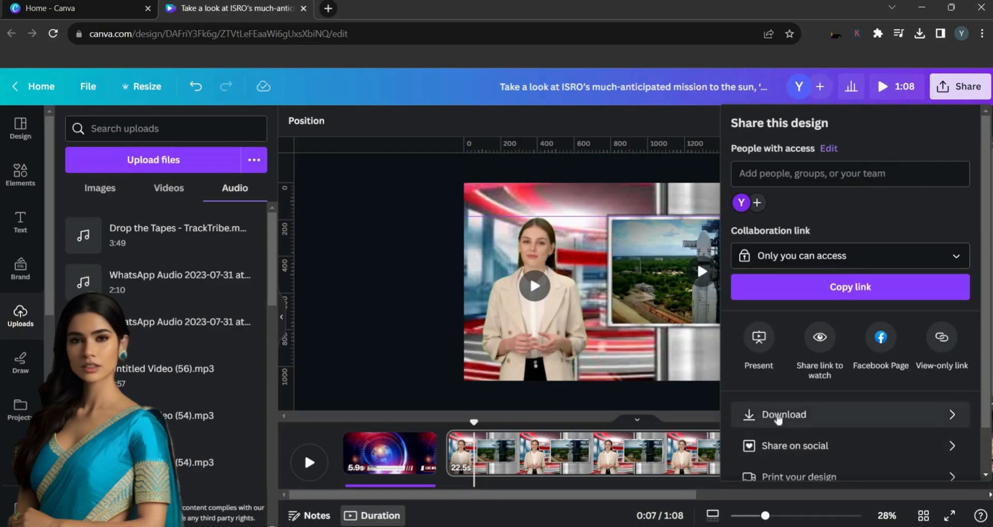
pyautogui.click(775, 413)
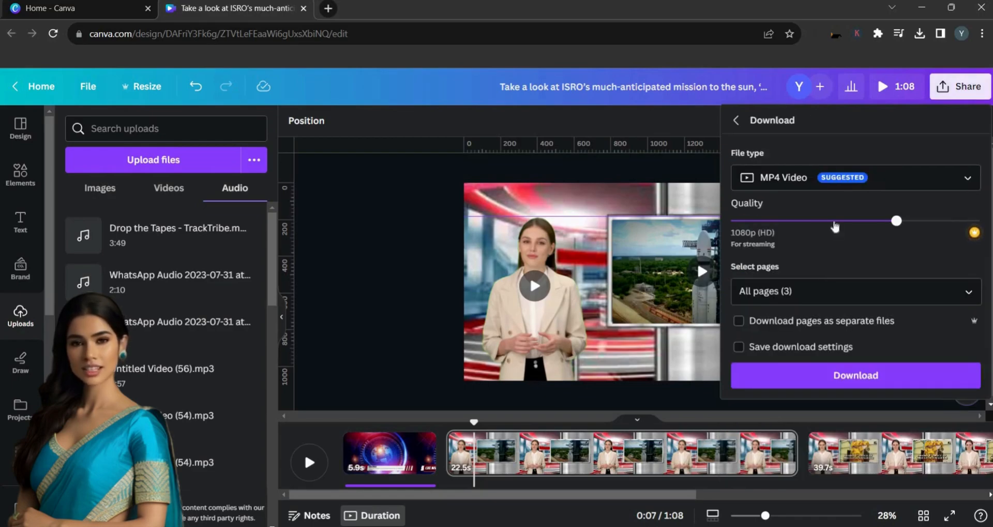
pyautogui.click(873, 375)
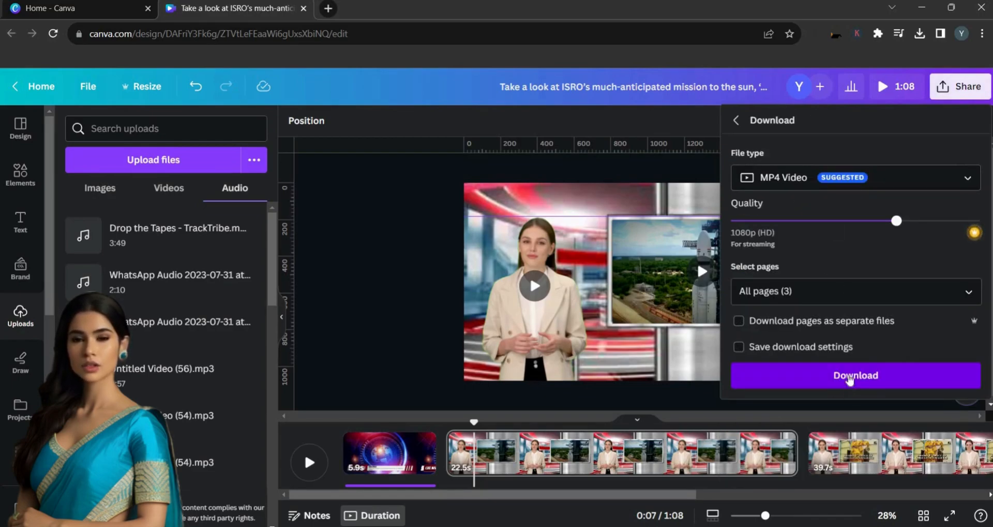